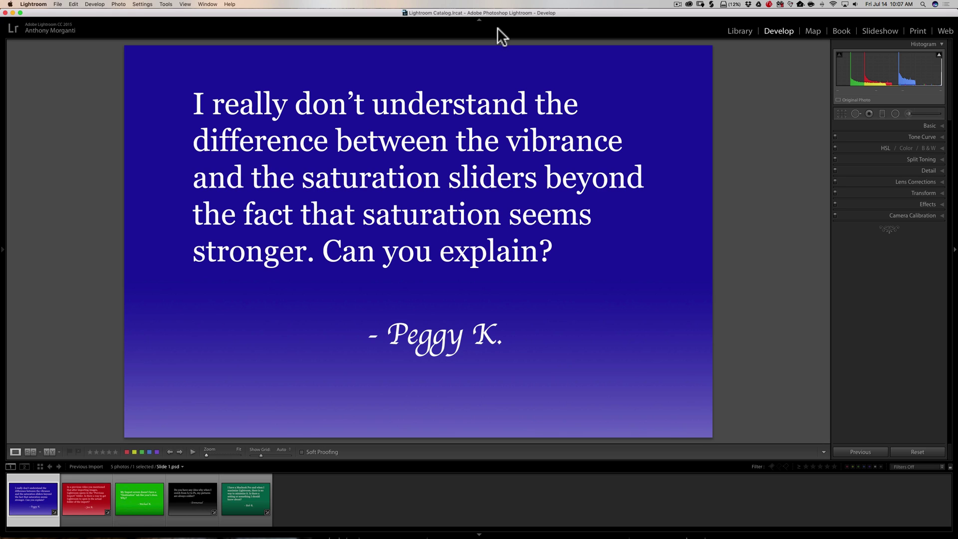
# - Expand the Basic panel in Develop's right sidebar to reveal the tone and colour sliders
pyautogui.click(930, 126)
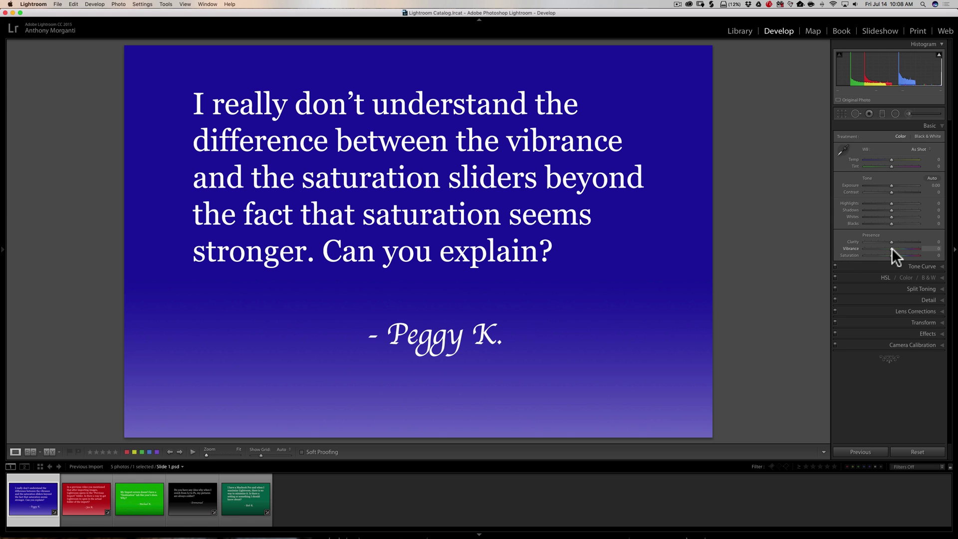
pyautogui.moveTo(891, 248); pyautogui.dragTo(929, 252)
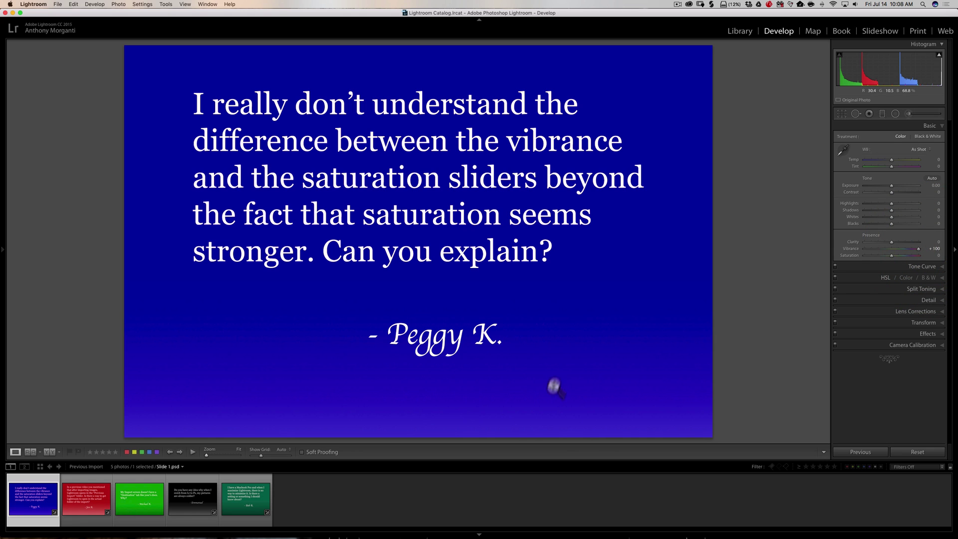
pyautogui.moveTo(918, 248)
pyautogui.mouseDown()
pyautogui.moveTo(891, 248)
pyautogui.moveTo(920, 247)
pyautogui.moveTo(897, 248)
pyautogui.moveTo(908, 248)
pyautogui.mouseUp()
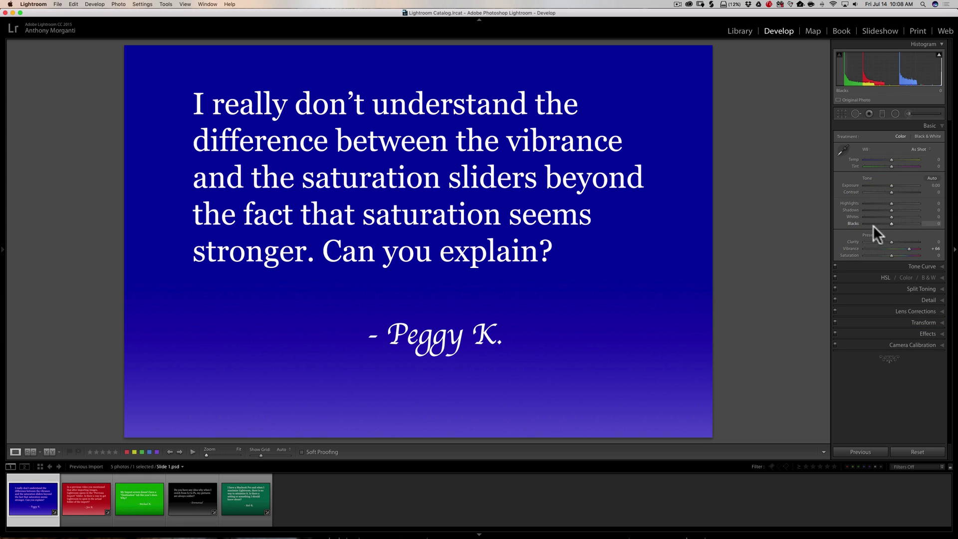
pyautogui.moveTo(906, 247); pyautogui.dragTo(891, 247)
pyautogui.doubleClick(852, 248)
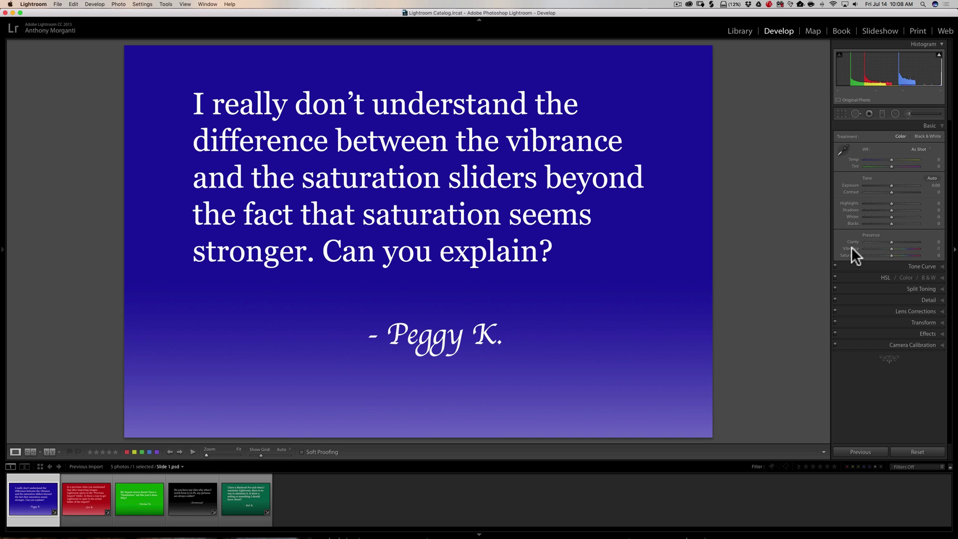
pyautogui.moveTo(891, 246); pyautogui.dragTo(912, 248)
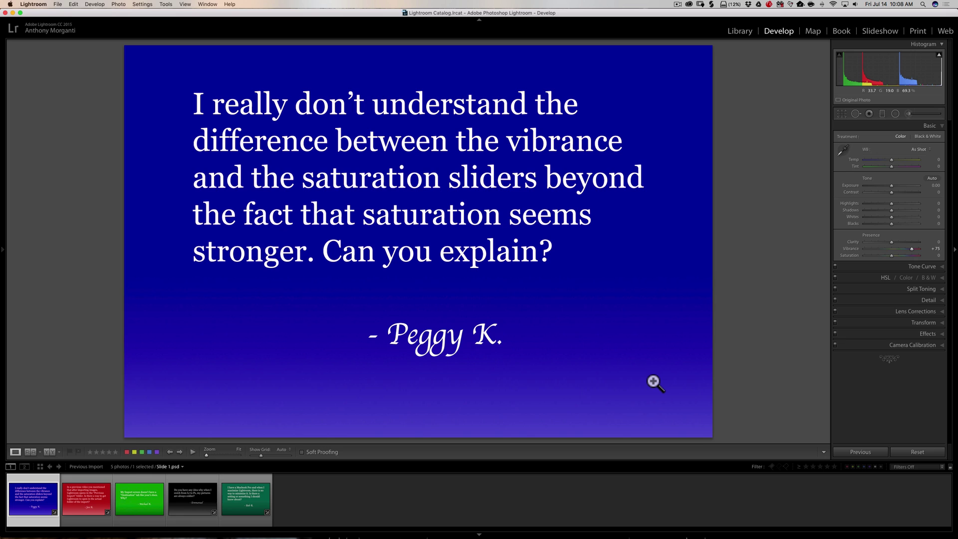
pyautogui.moveTo(912, 247); pyautogui.dragTo(852, 244)
pyautogui.doubleClick(851, 245)
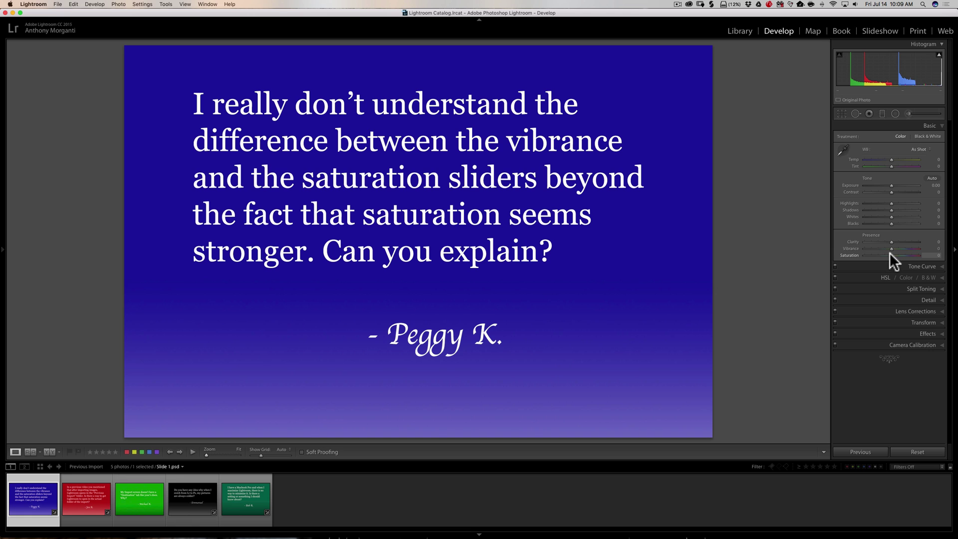
pyautogui.moveTo(892, 253)
pyautogui.mouseDown()
pyautogui.moveTo(922, 254)
pyautogui.moveTo(859, 254)
pyautogui.moveTo(894, 254)
pyautogui.mouseUp()
pyautogui.moveTo(892, 255); pyautogui.dragTo(940, 261)
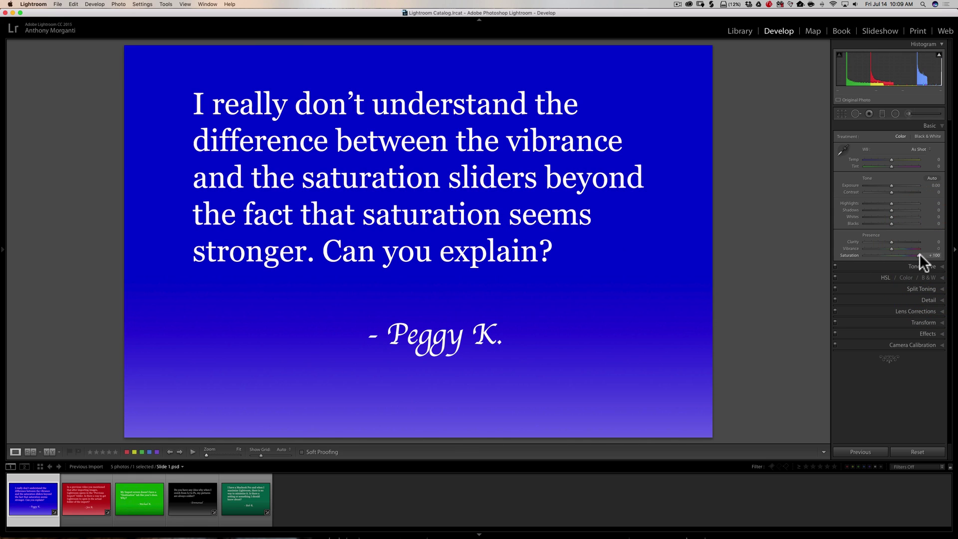
pyautogui.doubleClick(850, 255)
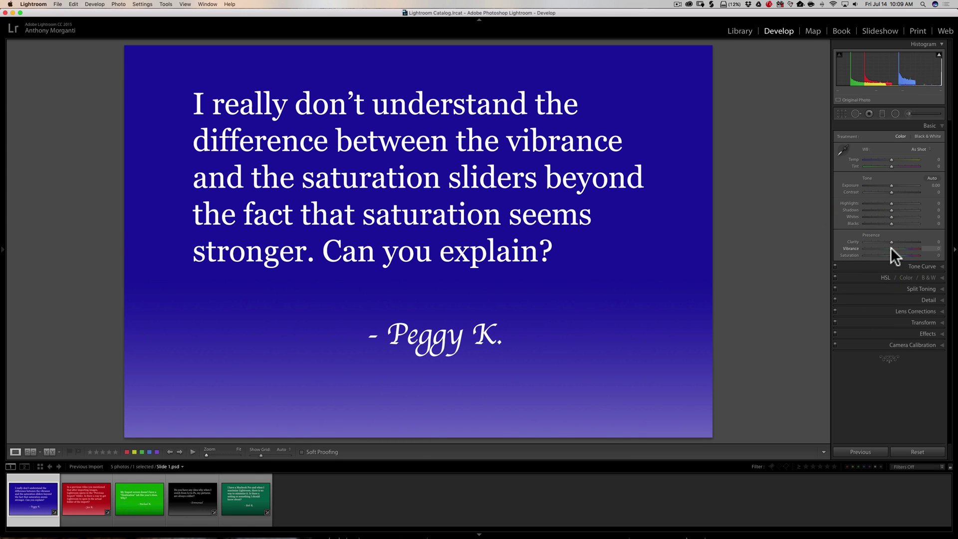
pyautogui.moveTo(892, 248); pyautogui.dragTo(941, 250)
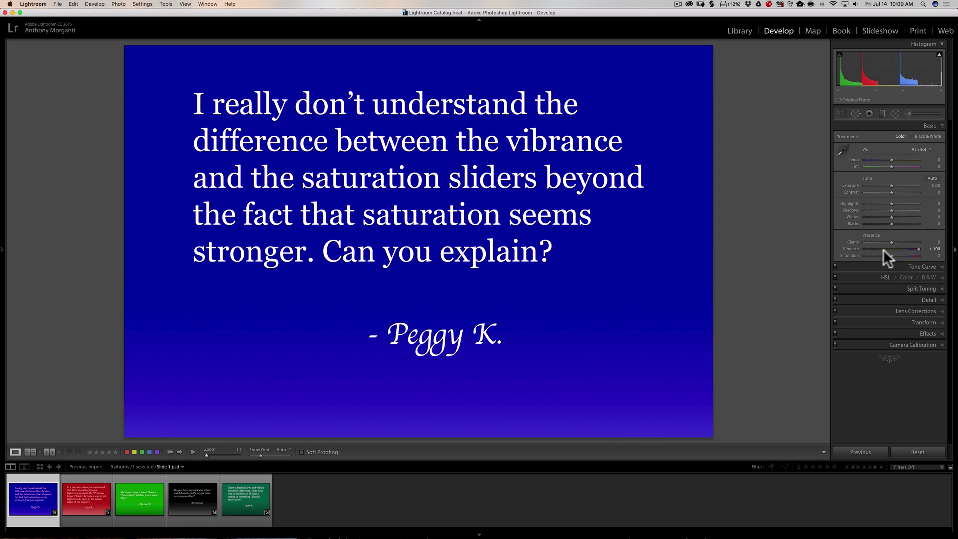
pyautogui.doubleClick(853, 247)
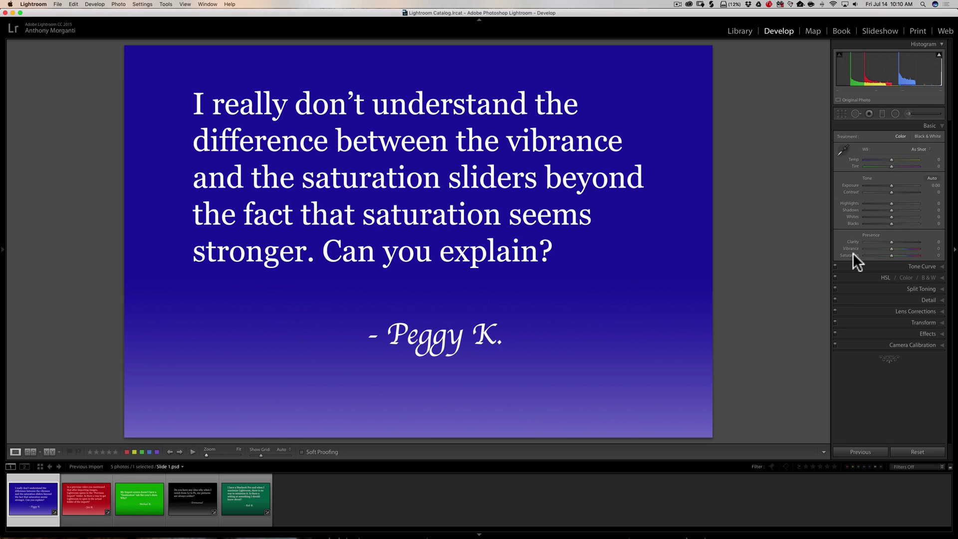
# - Select the second, red question slide in the filmstrip and switch to the Library module
pyautogui.click(80, 509)
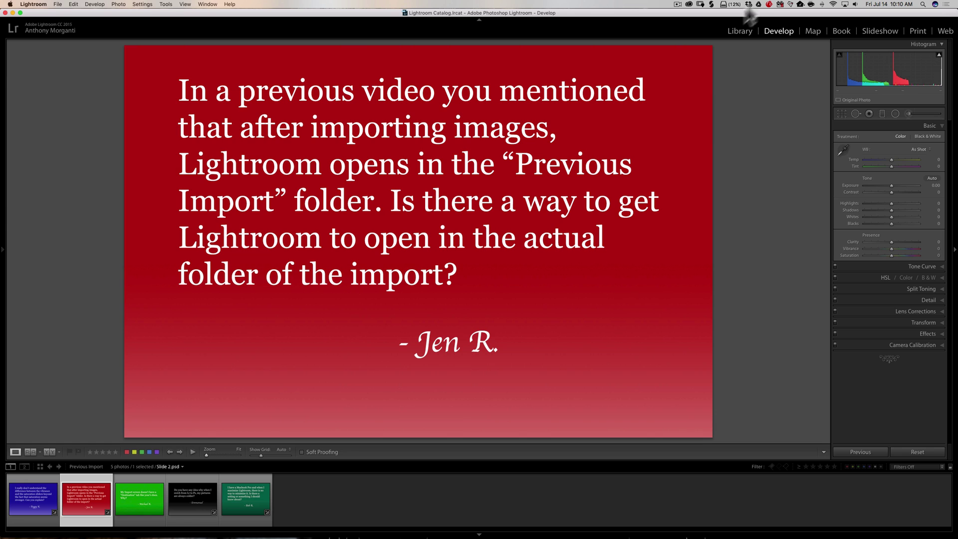
pyautogui.click(735, 30)
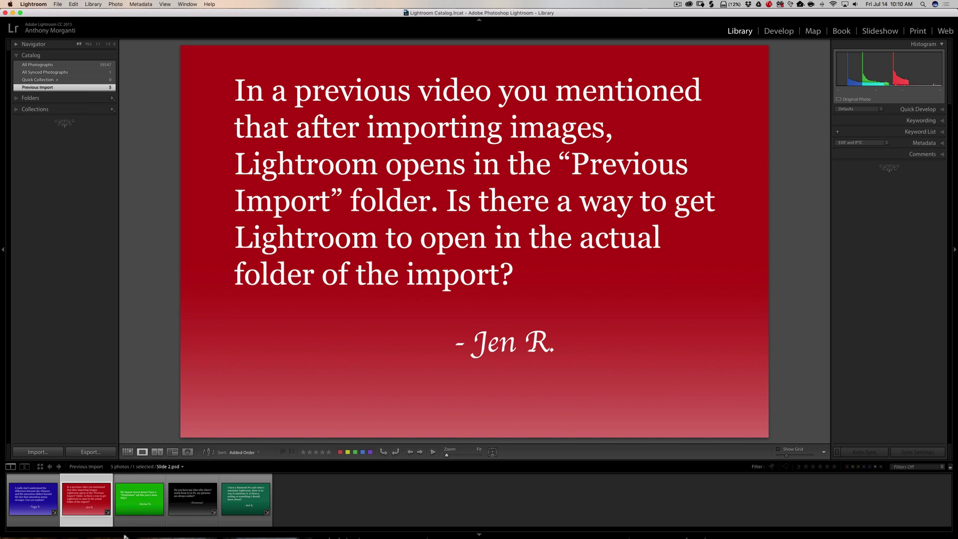
# - Try dragging the red slide later in the filmstrip, dismiss the Cannot Reorder alert, and open the Lightroom menu
pyautogui.moveTo(96, 505); pyautogui.dragTo(225, 502)
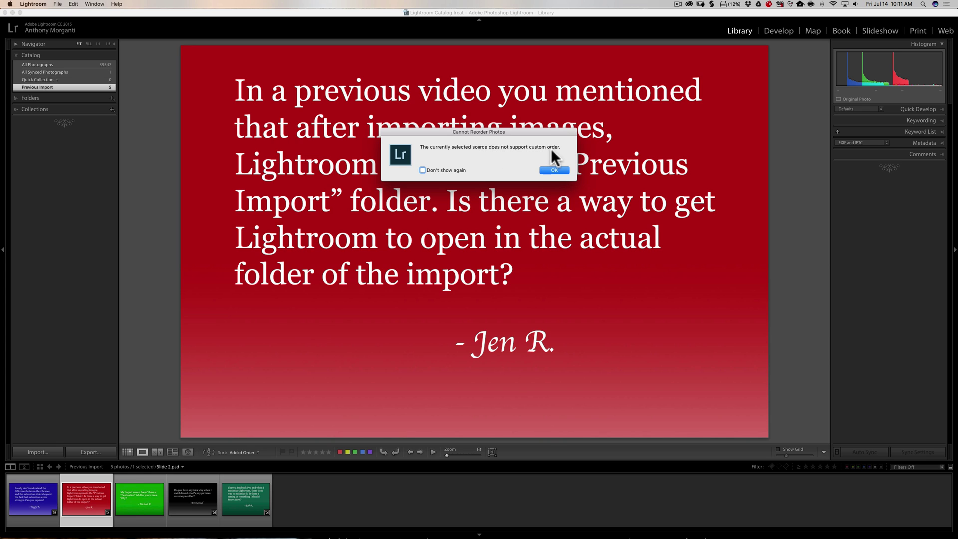
pyautogui.click(554, 170)
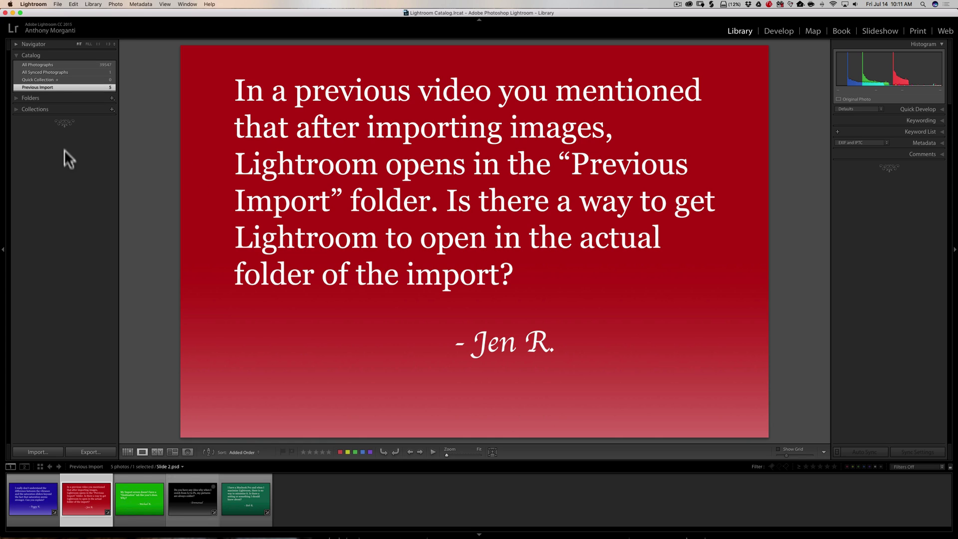
pyautogui.click(35, 3)
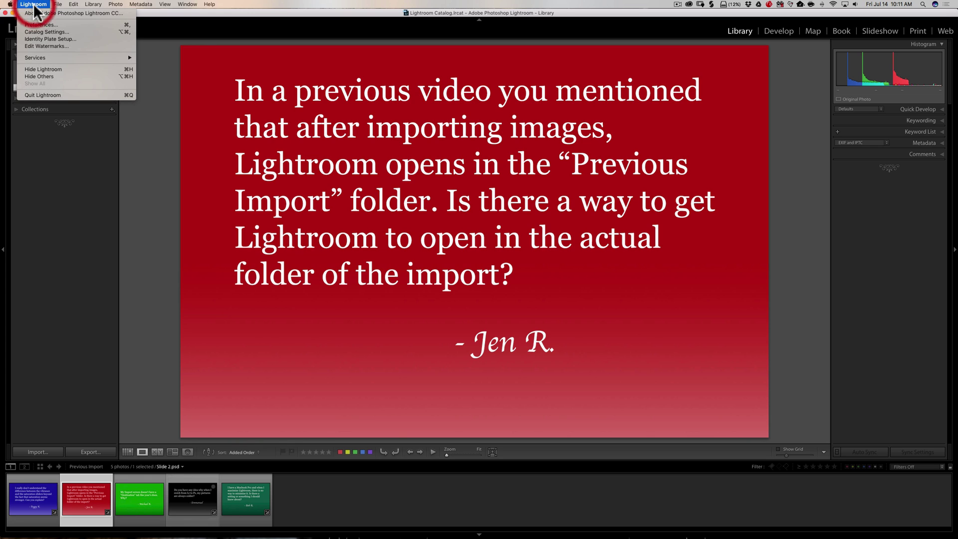
# - In General preferences, toggle selecting Current/Previous Import during import on then off, and close Preferences
pyautogui.moveTo(78, 6)
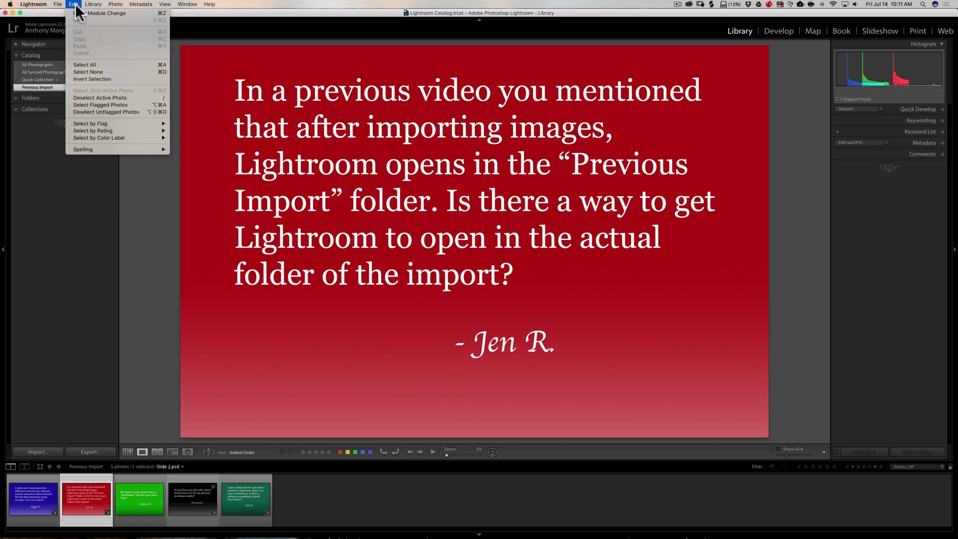
pyautogui.click(37, 22)
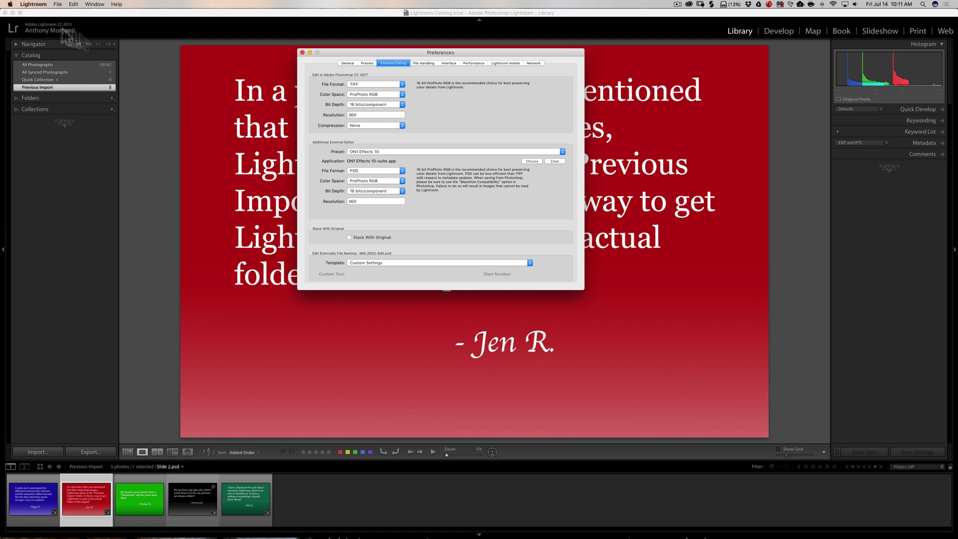
pyautogui.click(348, 63)
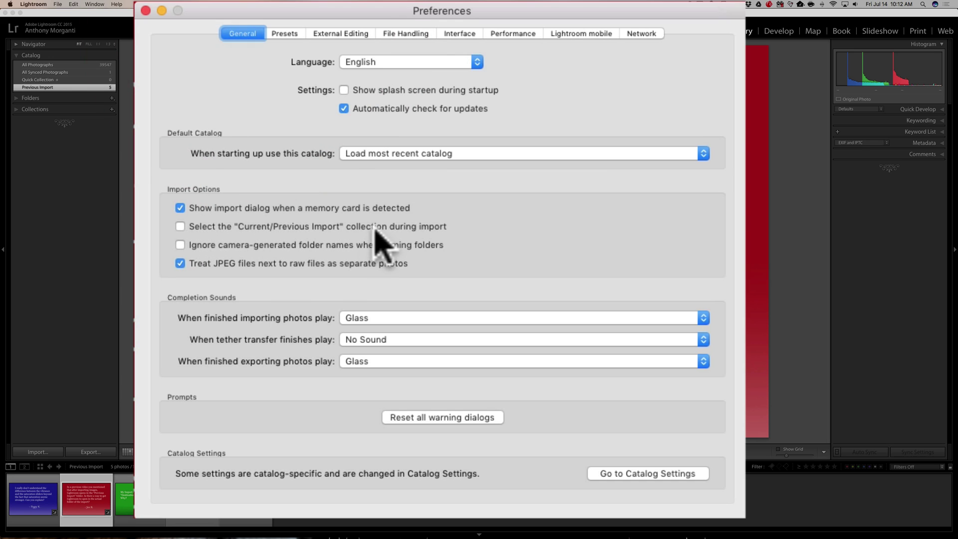
pyautogui.click(181, 227)
pyautogui.click(180, 226)
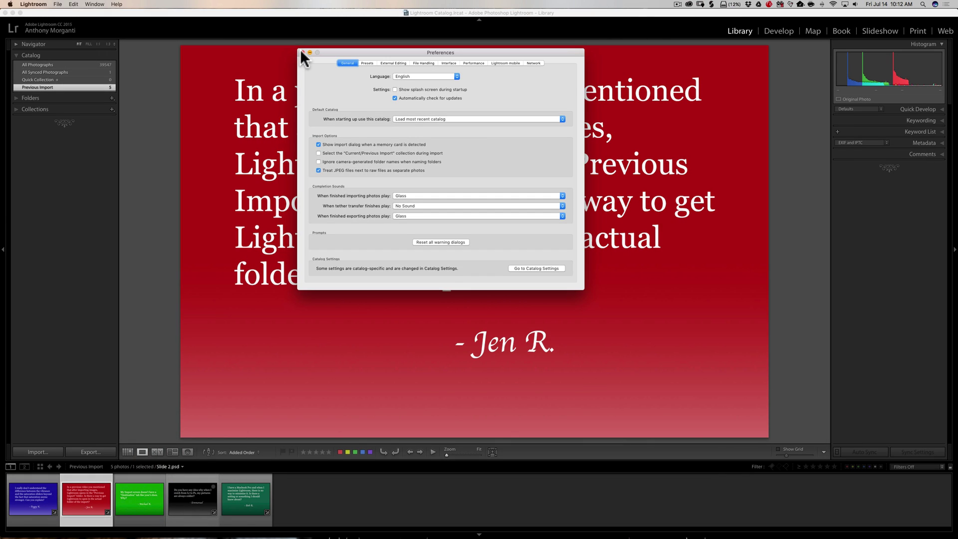
pyautogui.click(303, 52)
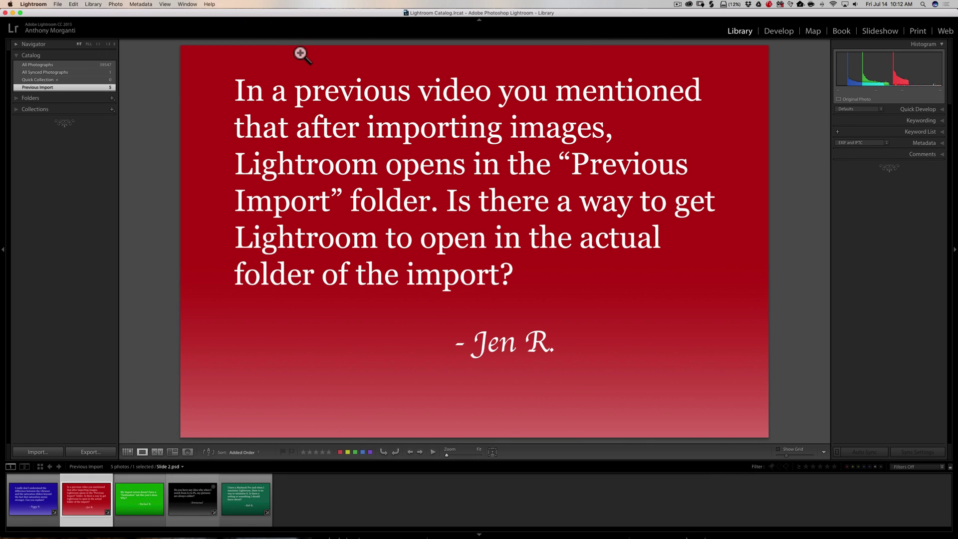
# - Show photos from the Episode 9 folder, collapse the Folders panel, and return to Develop
pyautogui.click(17, 97)
pyautogui.click(42, 76)
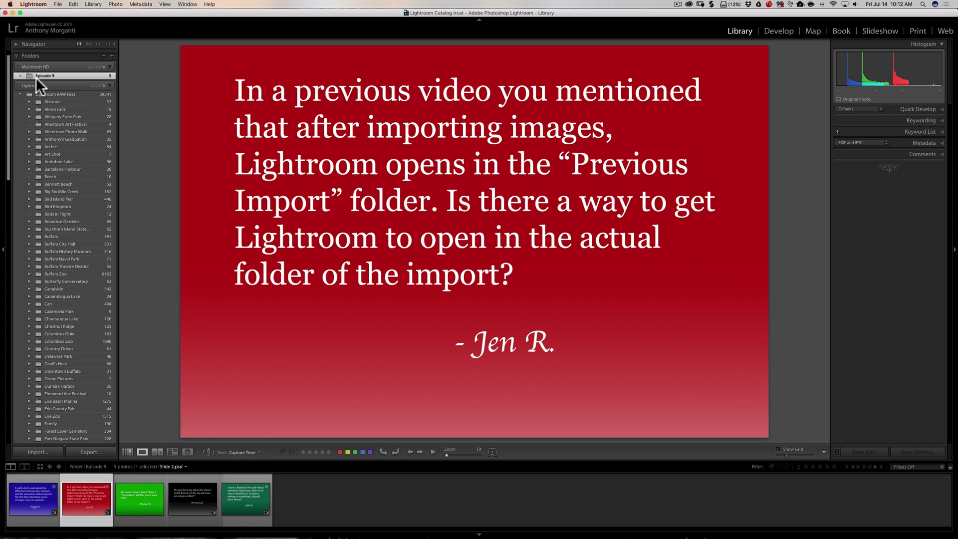
pyautogui.click(16, 55)
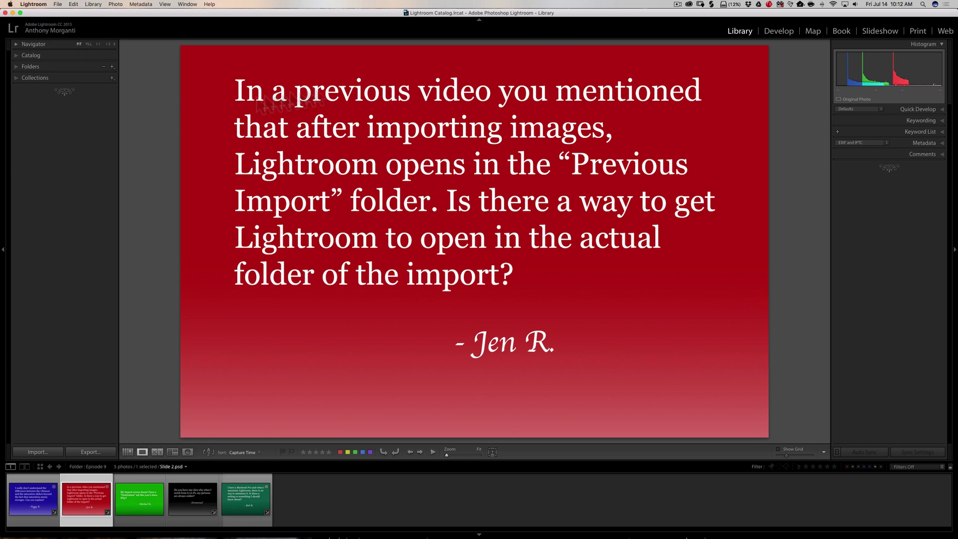
pyautogui.click(779, 32)
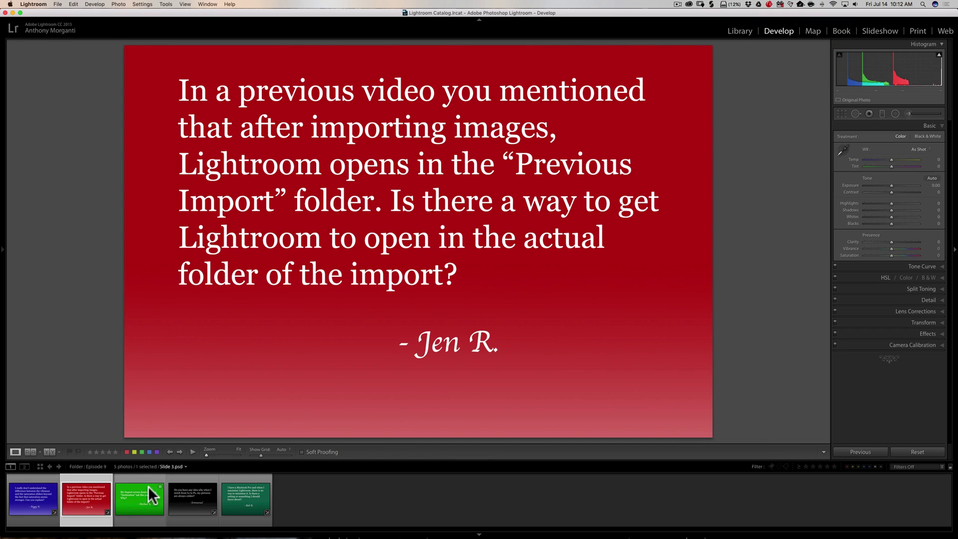
# - Select the green question slide, switch to the Library module, and open the Import dialog
pyautogui.click(140, 504)
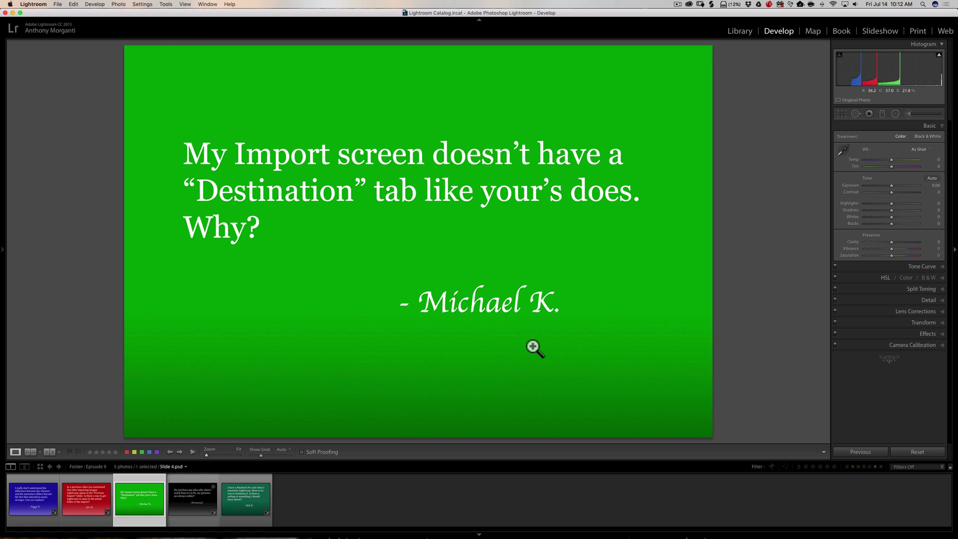
pyautogui.click(739, 31)
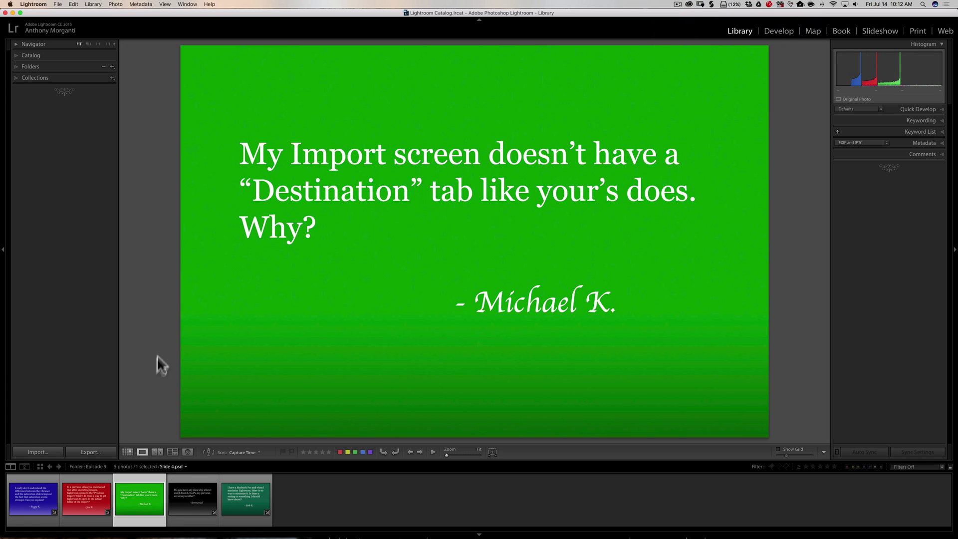
pyautogui.click(31, 450)
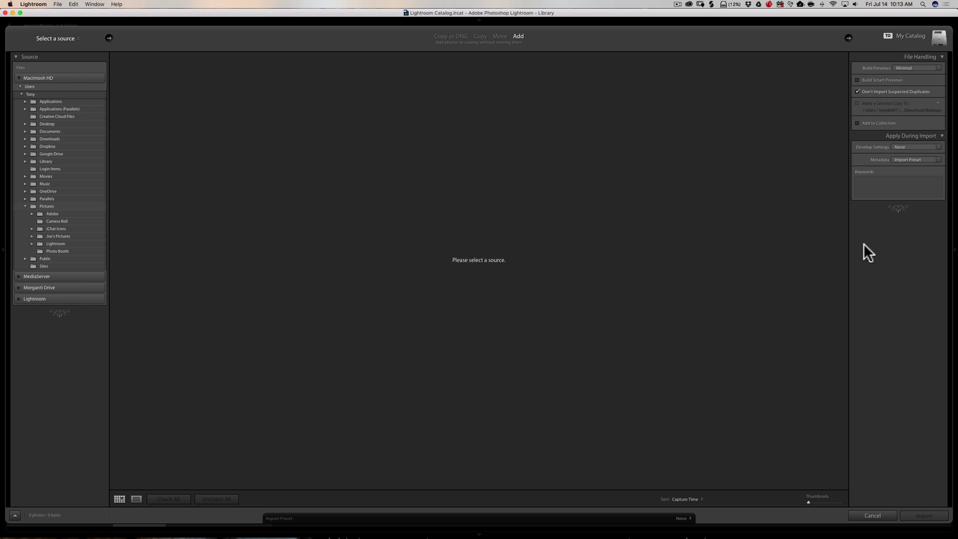
# - Cycle the import mode through Move, Copy and Copy as DNG, ending on Move
pyautogui.click(500, 36)
pyautogui.click(480, 36)
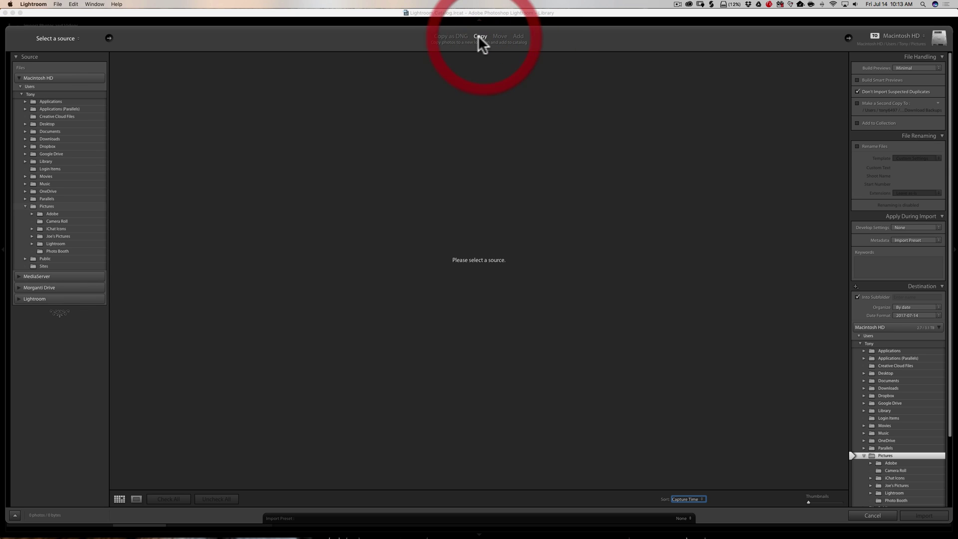
pyautogui.click(451, 36)
pyautogui.click(480, 35)
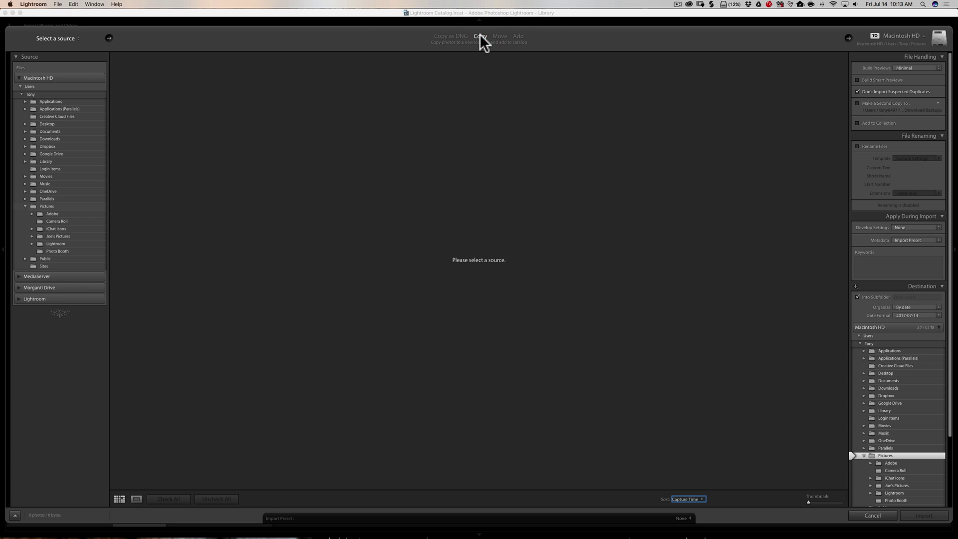
pyautogui.click(495, 36)
# - Hide and then restore the Destination panel via the panel menu, then cancel the import
pyautogui.rightClick(868, 134)
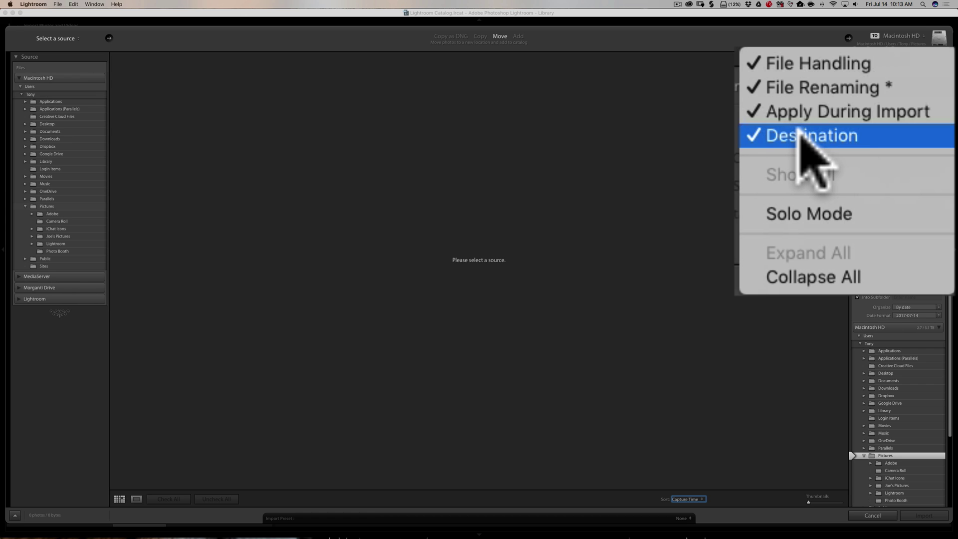
pyautogui.click(885, 158)
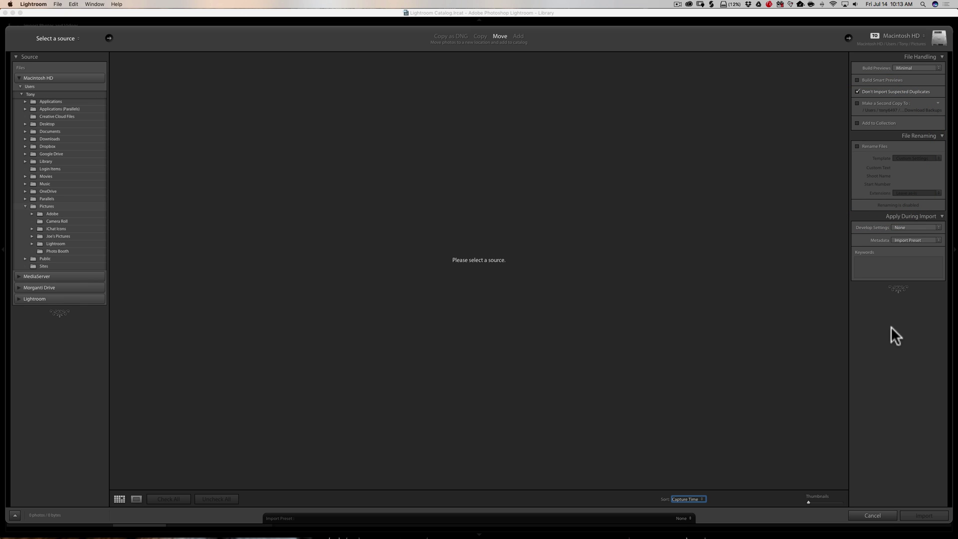
pyautogui.rightClick(876, 132)
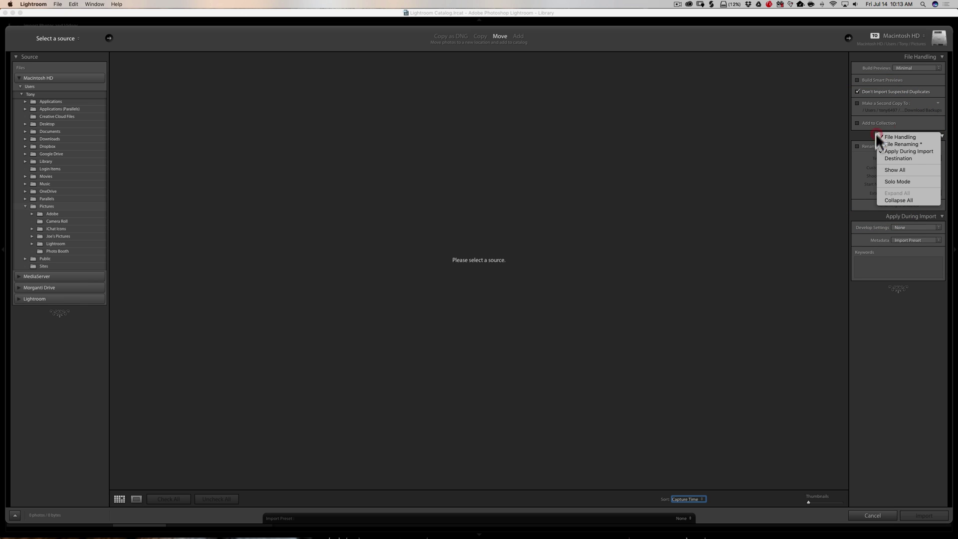
pyautogui.click(881, 160)
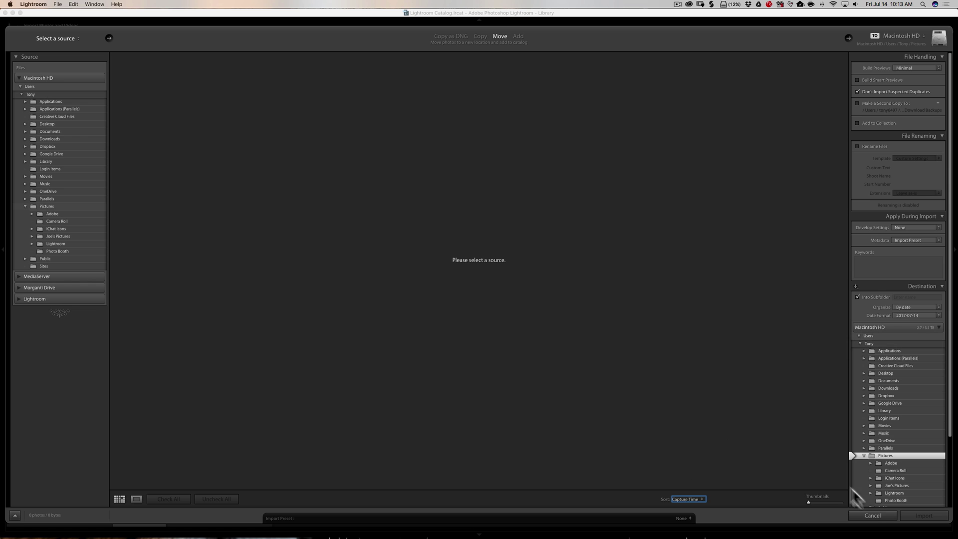
pyautogui.click(873, 517)
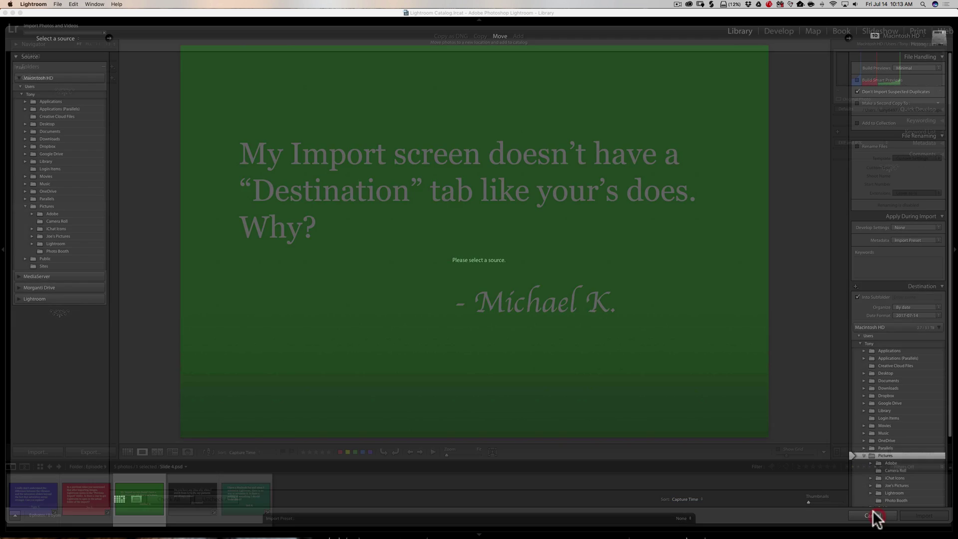
# - Display the black fourth slide about colder pictures and open Lightroom > Preferences
pyautogui.click(185, 498)
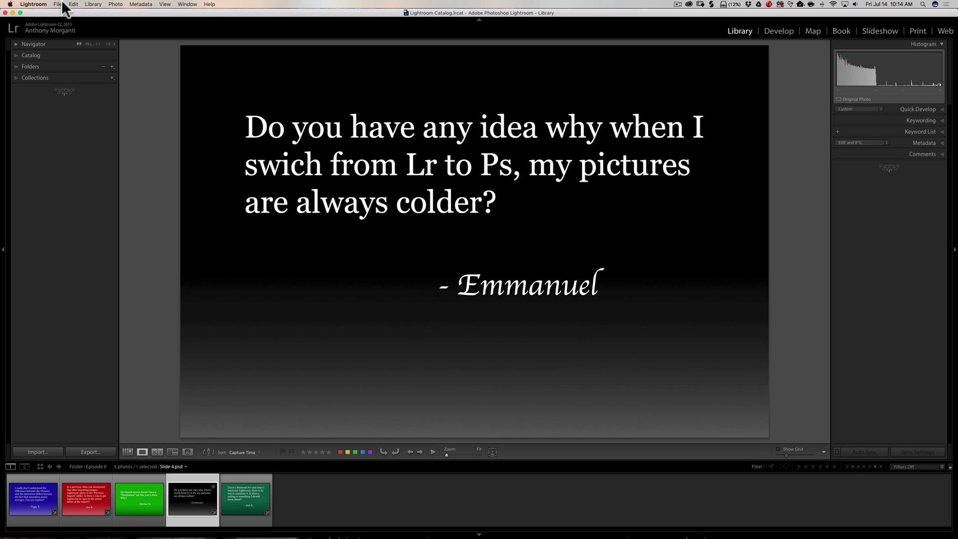
pyautogui.click(40, 8)
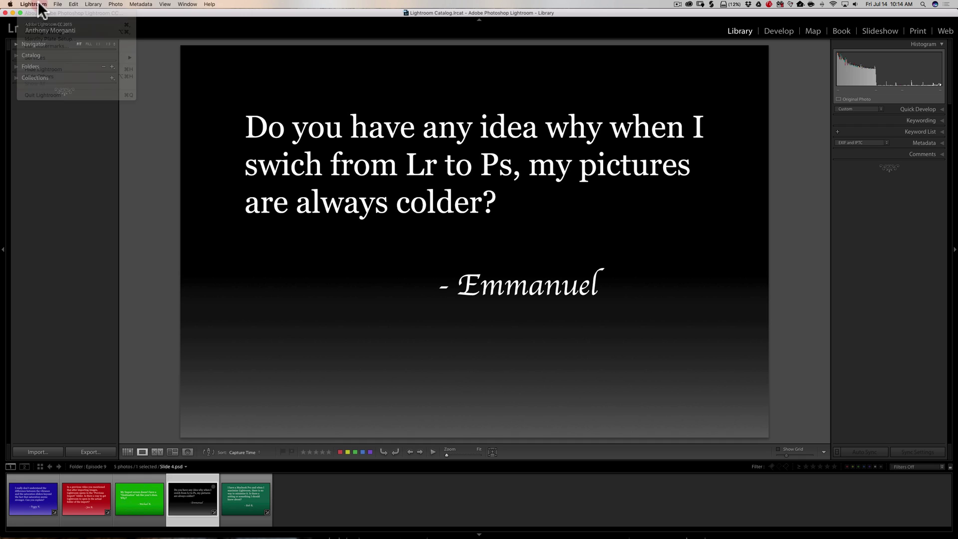
pyautogui.moveTo(62, 6)
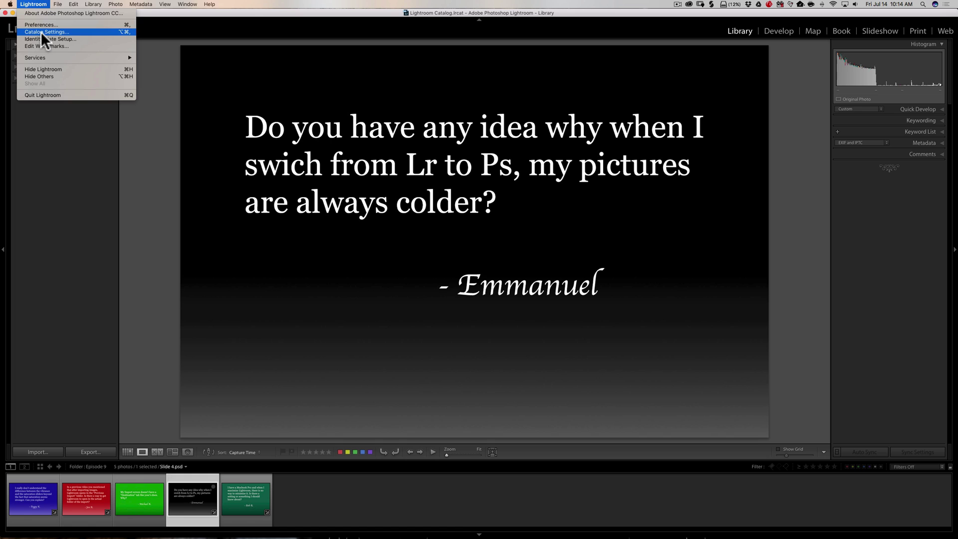
pyautogui.click(44, 35)
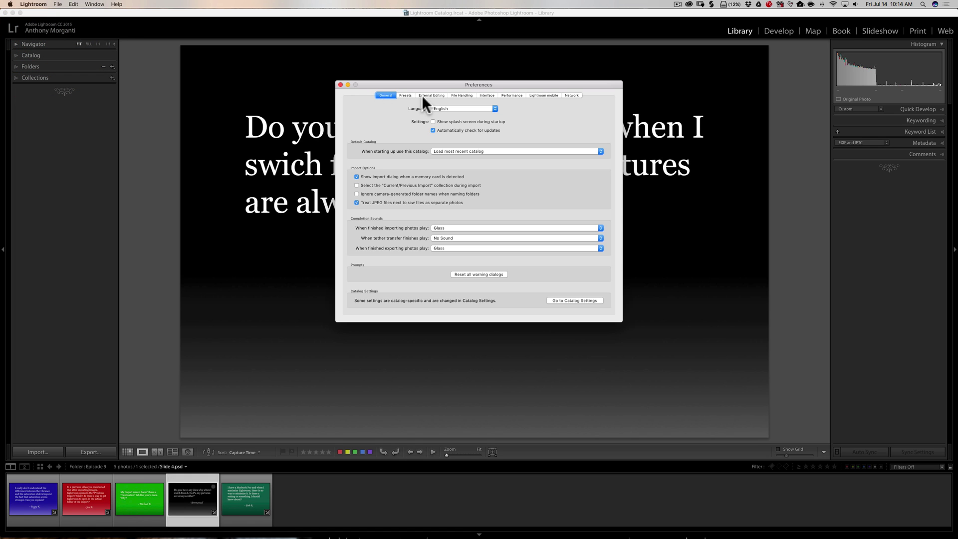
# - Check the External Editing Color Space popup, leave it at ProPhoto RGB, and close Preferences
pyautogui.click(424, 94)
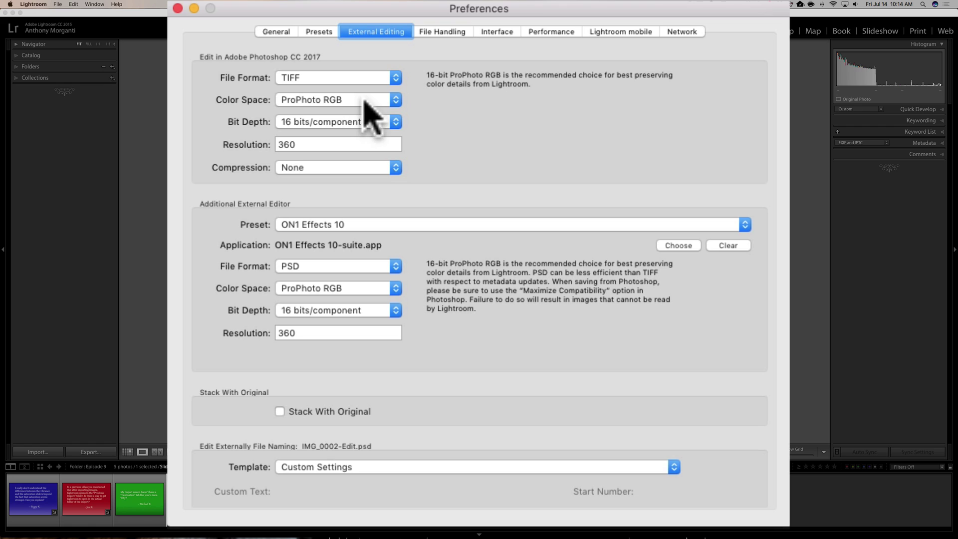
pyautogui.click(398, 99)
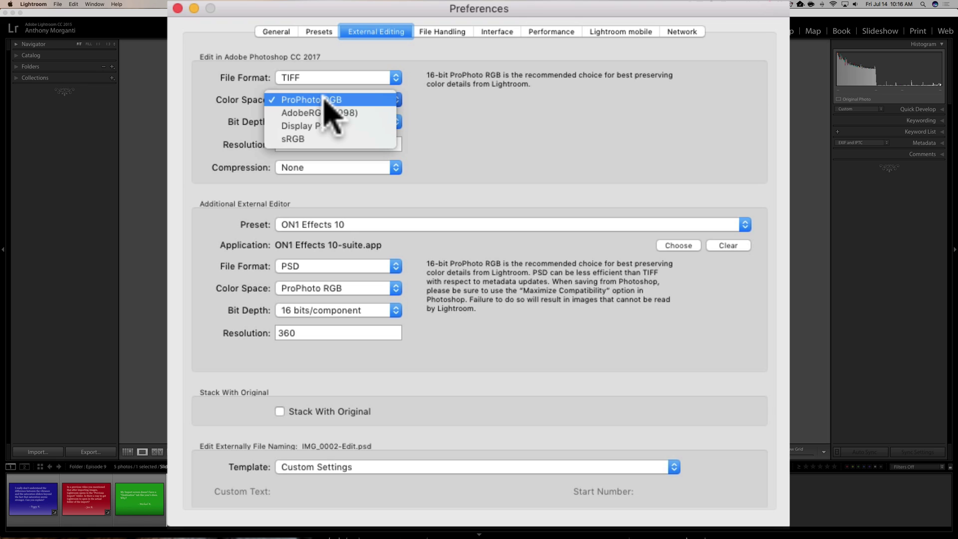
pyautogui.click(209, 80)
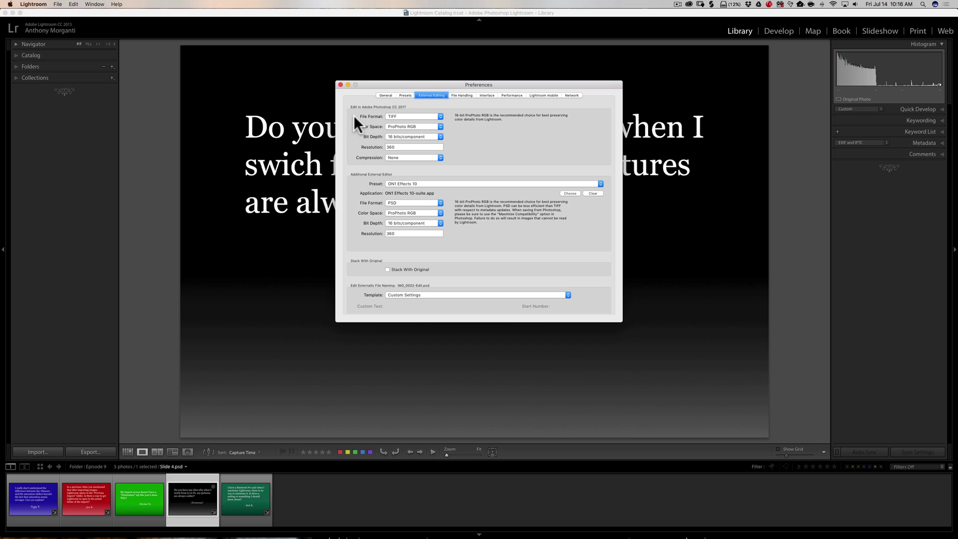
pyautogui.click(340, 85)
# - Show the dark green fifth slide about minimizing Lightroom on a MacBook Pro
pyautogui.click(238, 500)
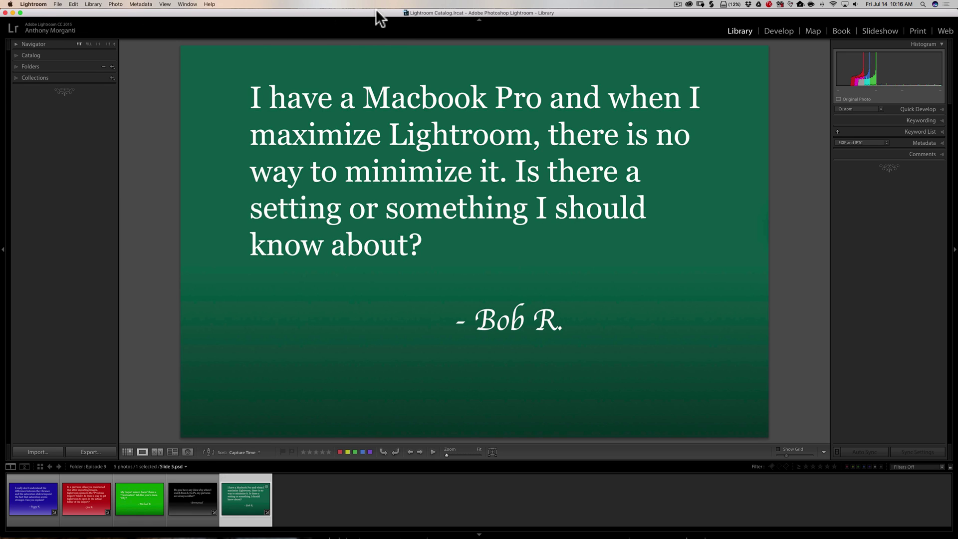
pyautogui.click(20, 12)
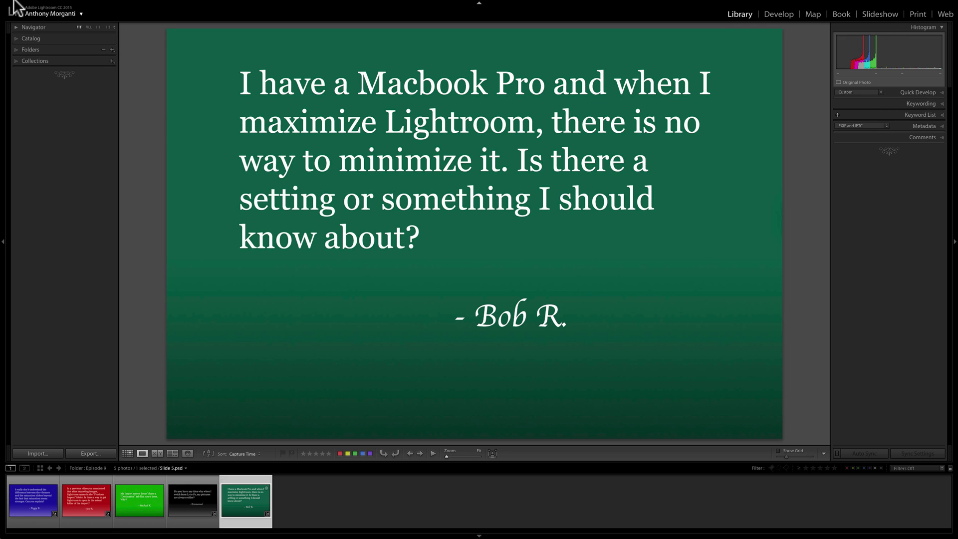
pyautogui.click(20, 11)
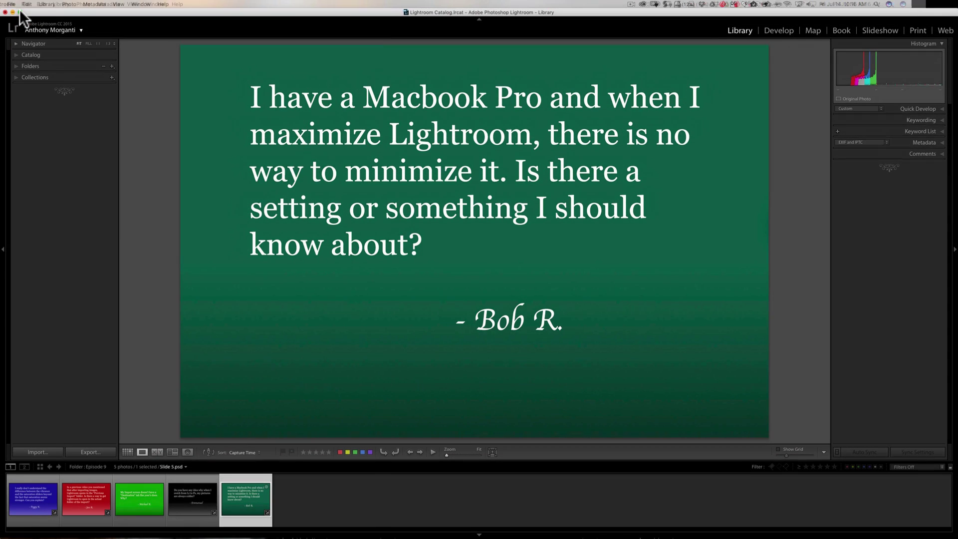
pyautogui.click(19, 10)
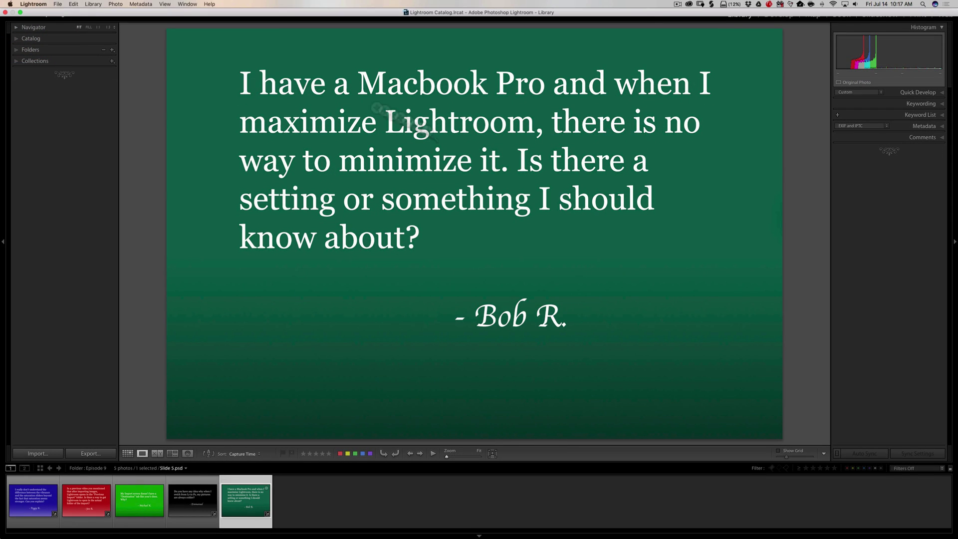
pyautogui.press('super+m')
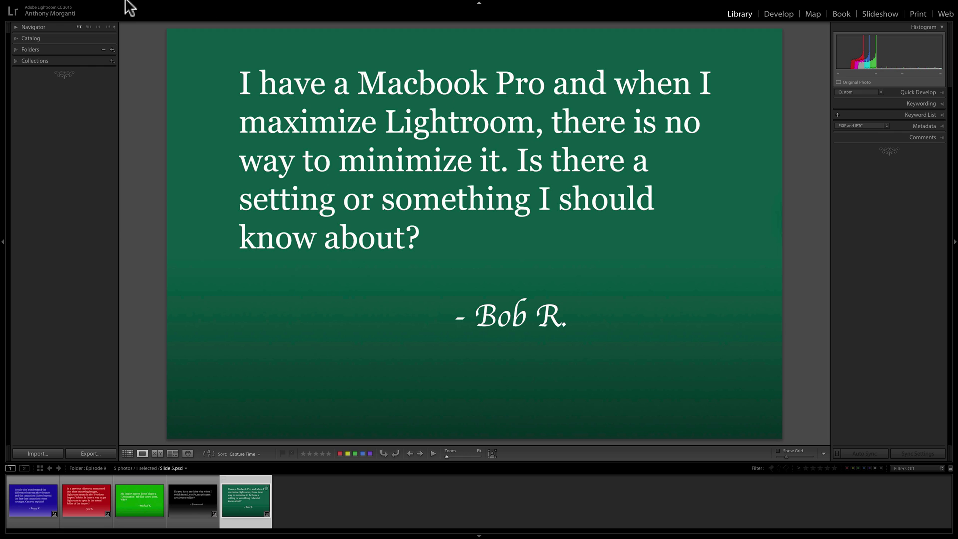
pyautogui.click(17, 10)
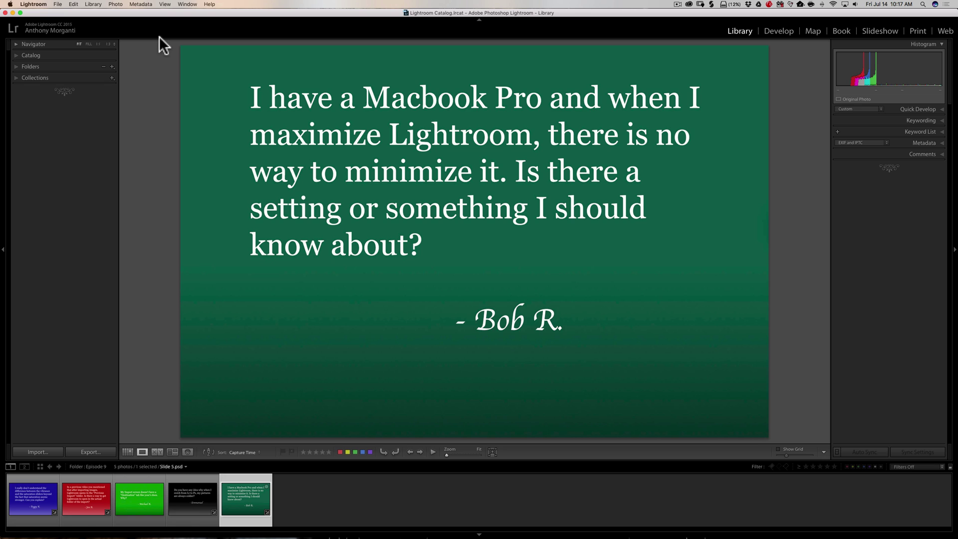
pyautogui.click(188, 4)
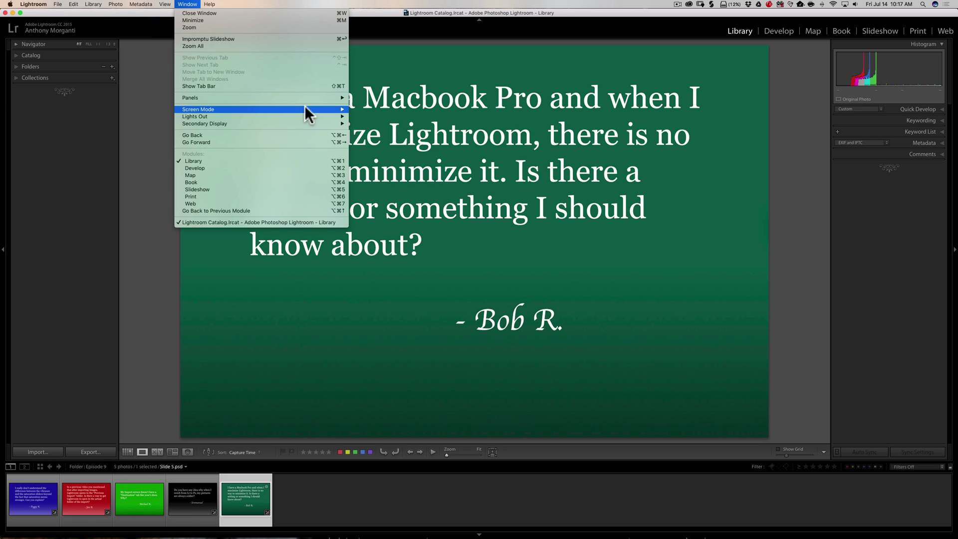
# - Set Screen Mode to Full Screen, then test minimizing with Cmd+M
pyautogui.moveTo(306, 111)
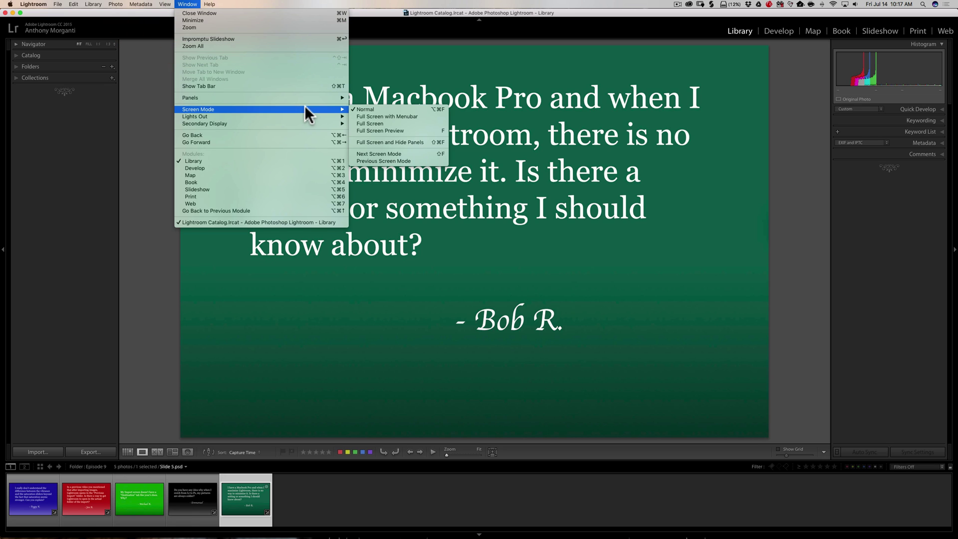
pyautogui.click(376, 123)
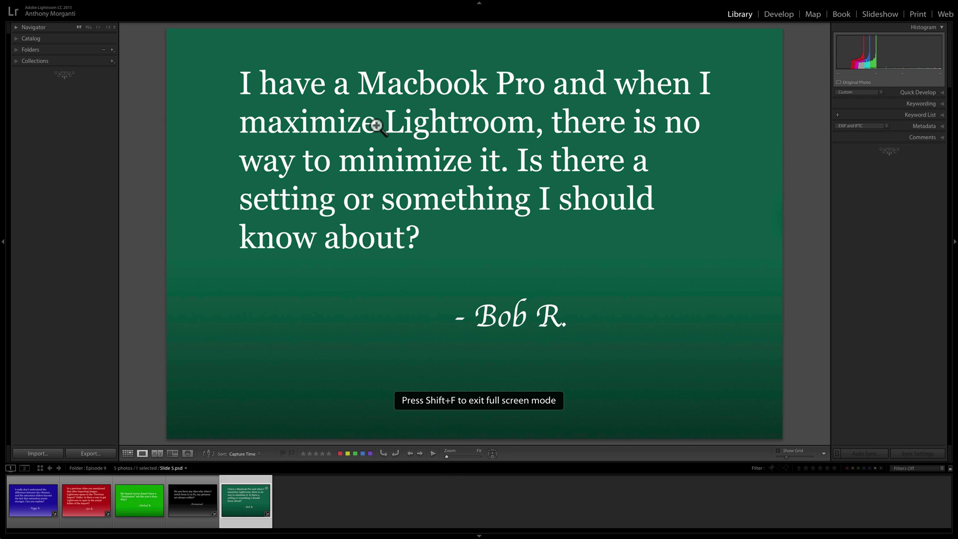
pyautogui.moveTo(31, 5)
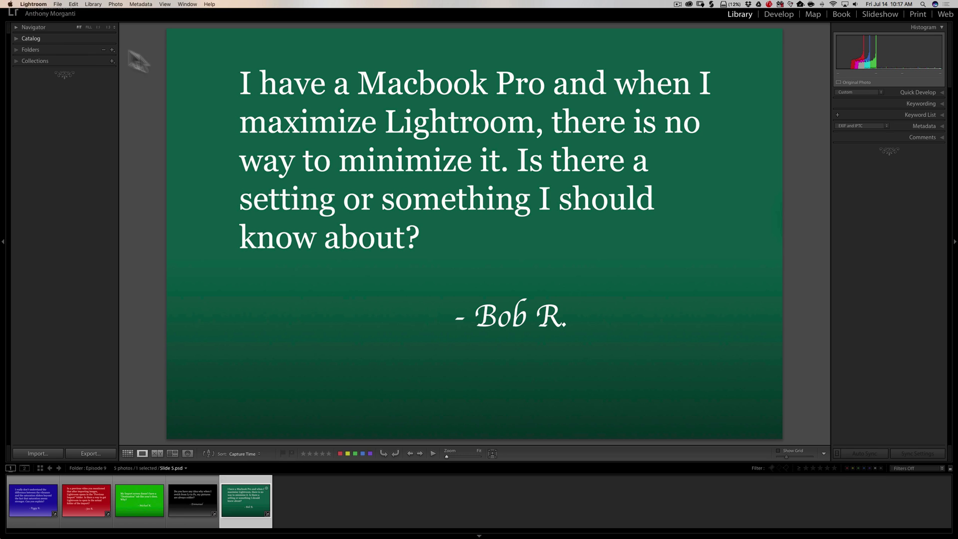
pyautogui.press('super+m')
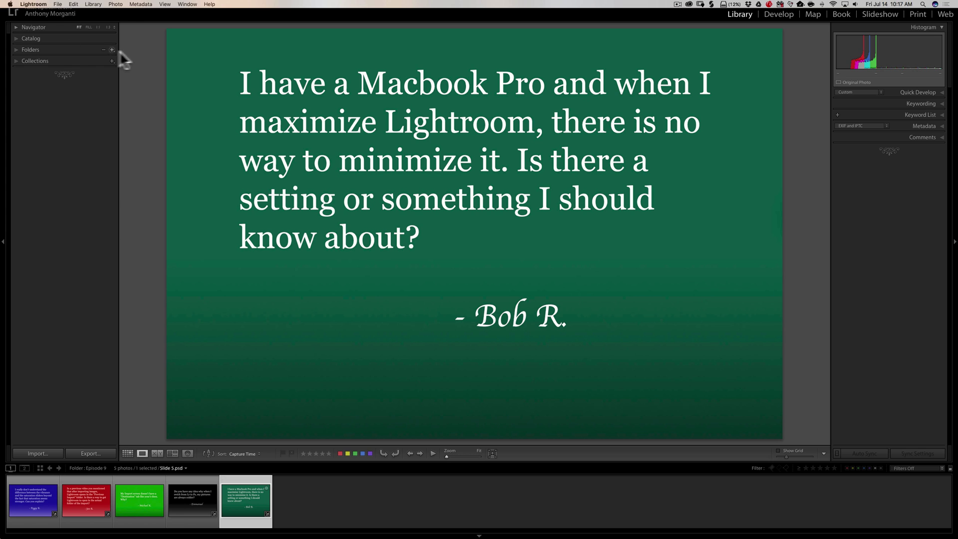
# - Return to Normal screen mode, enter macOS full screen with the green button, and try Cmd+M
pyautogui.click(187, 4)
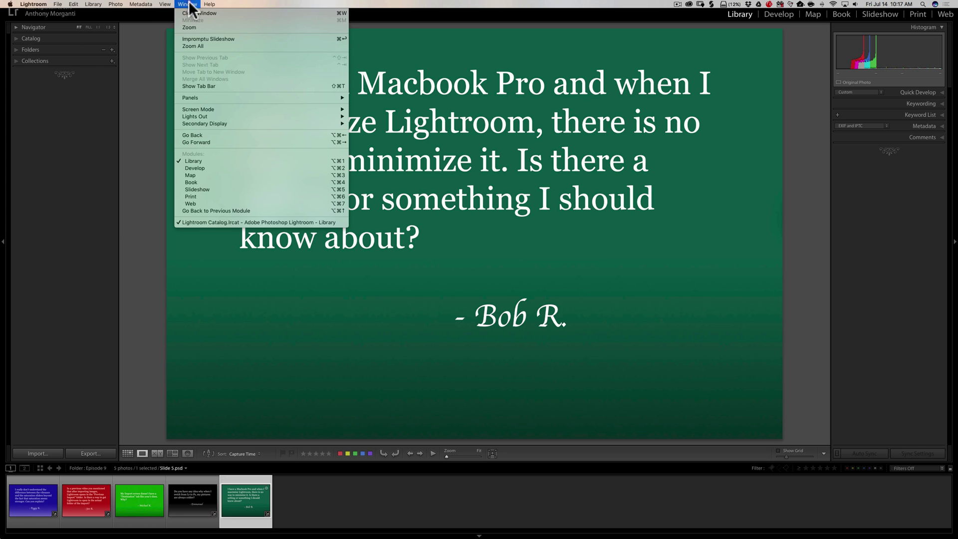
pyautogui.moveTo(302, 110)
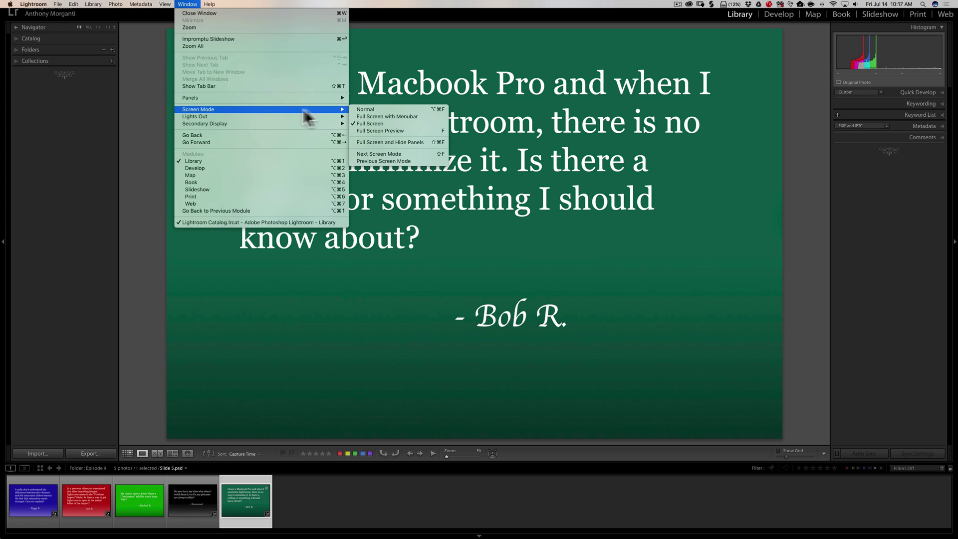
pyautogui.click(370, 109)
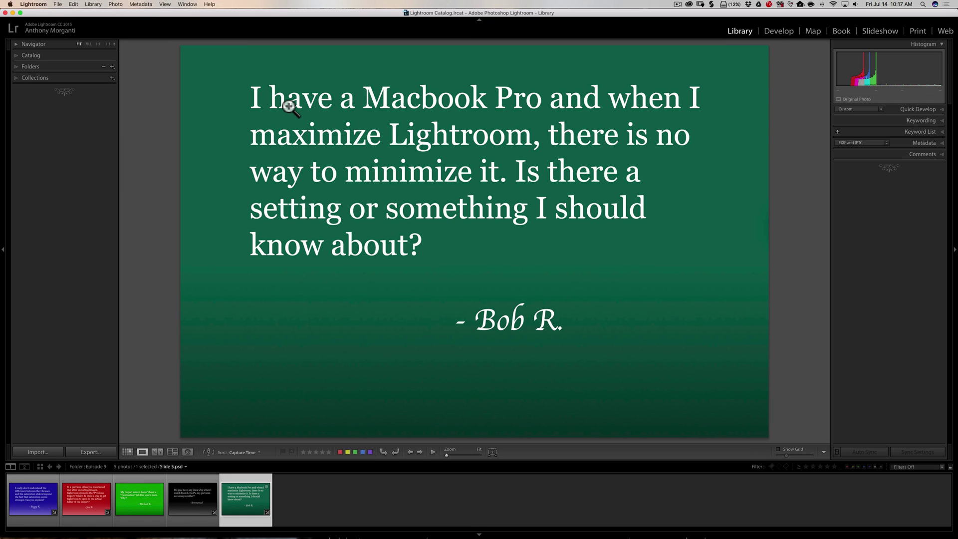
pyautogui.click(20, 12)
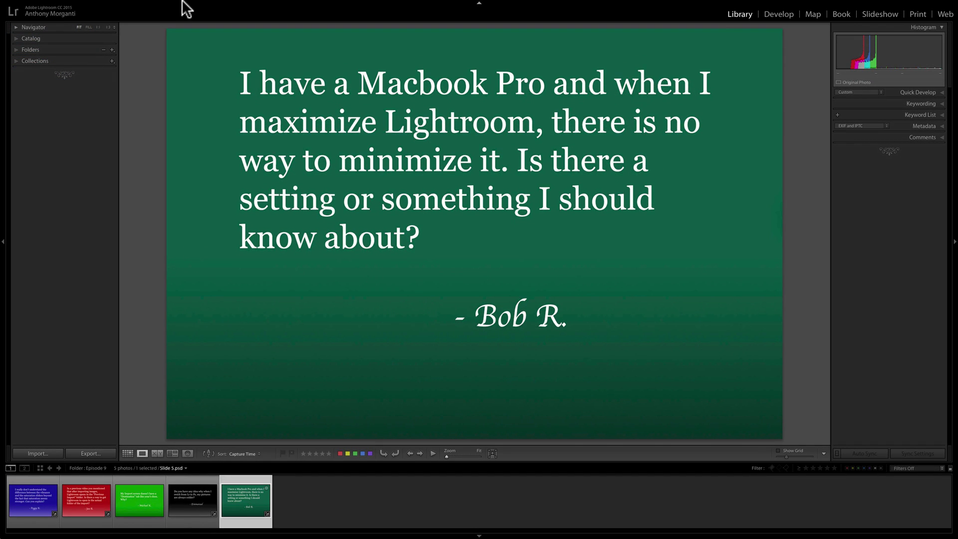
pyautogui.moveTo(194, 6)
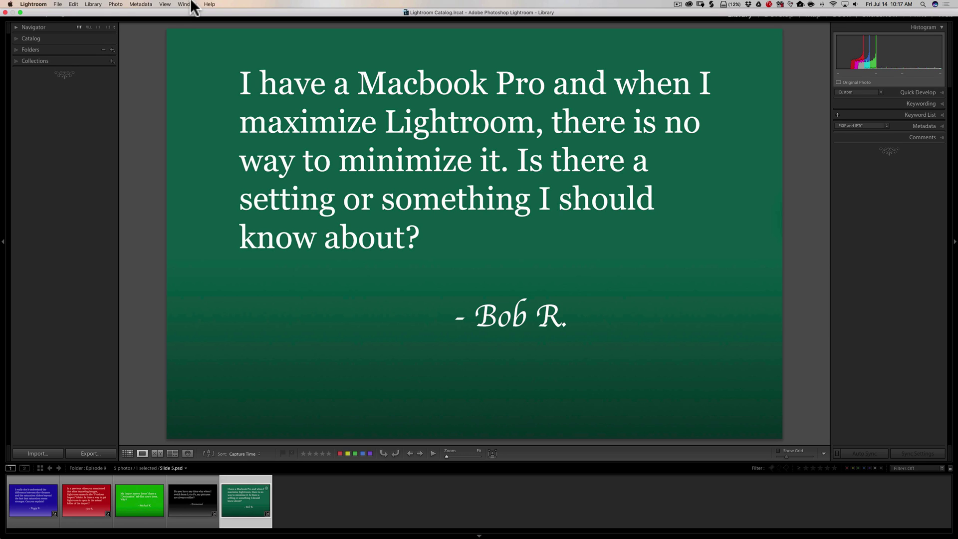
pyautogui.press('super+m')
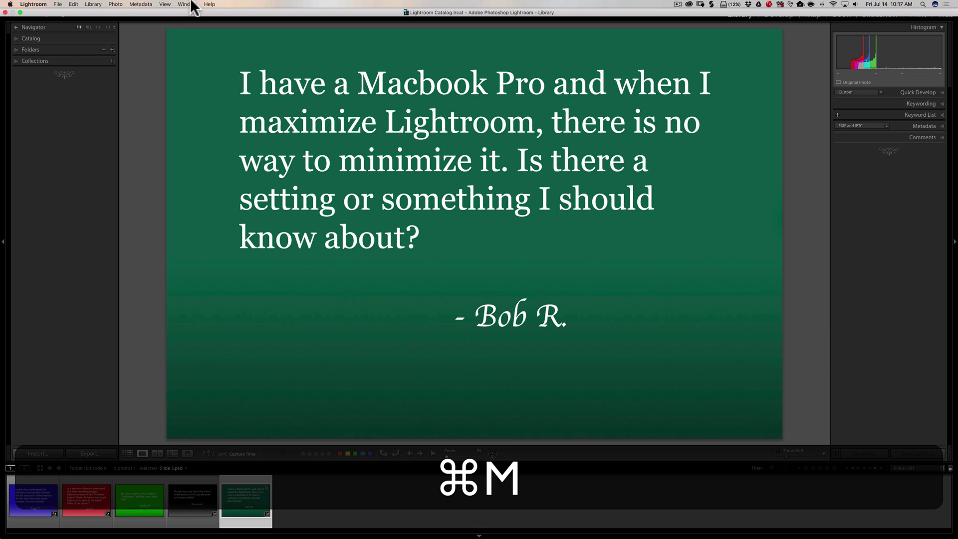
# - Choose Full Screen with Menubar, exit macOS full screen, minimize with Cmd+M, and restore from the Dock
pyautogui.click(189, 4)
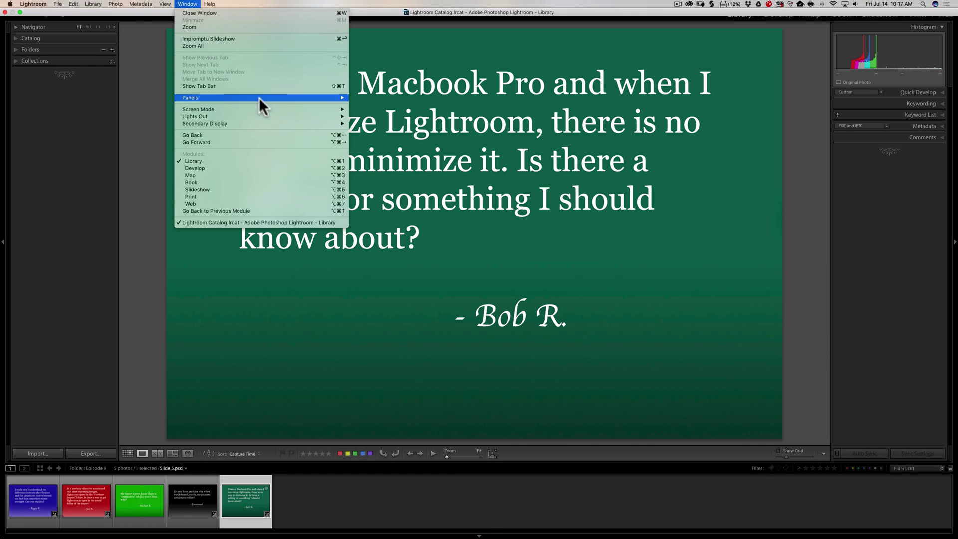
pyautogui.moveTo(268, 107)
pyautogui.click(364, 117)
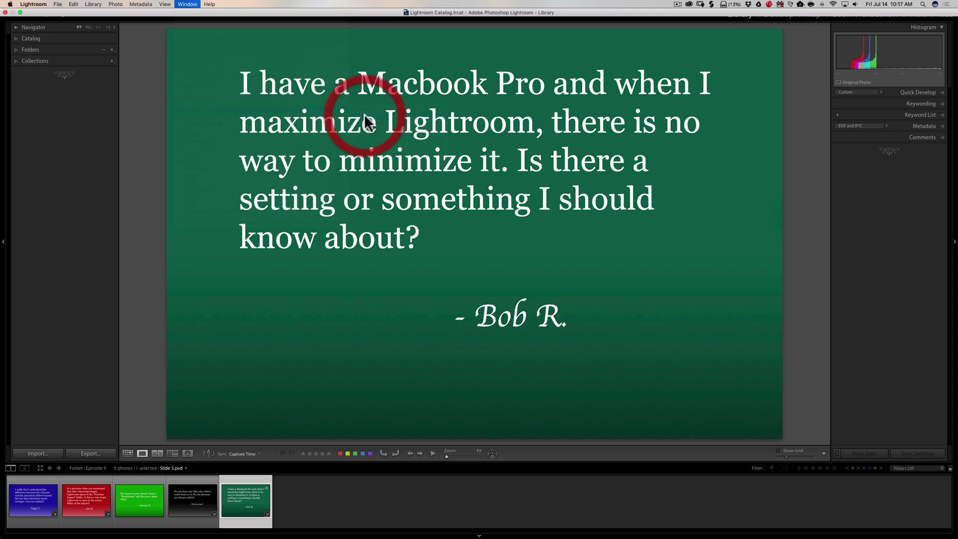
pyautogui.moveTo(68, 6)
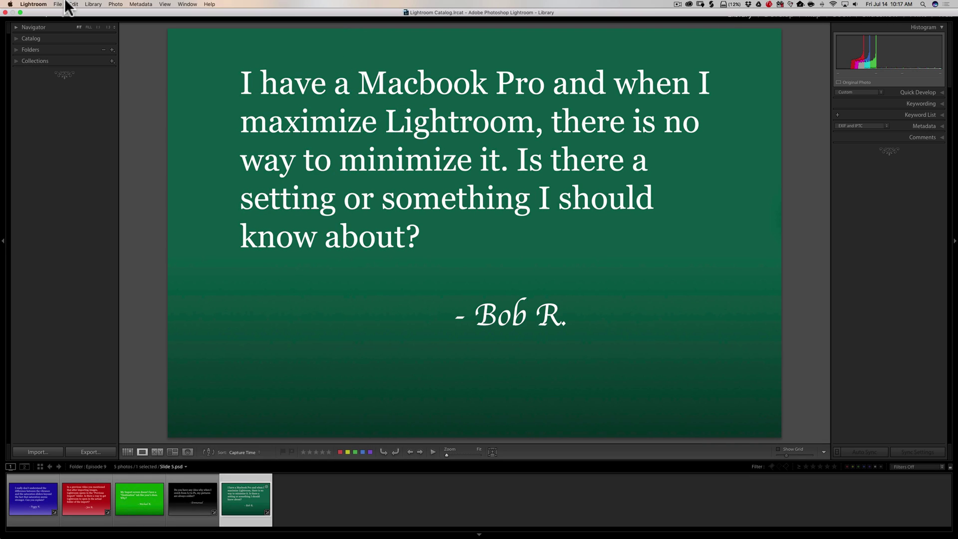
pyautogui.click(19, 10)
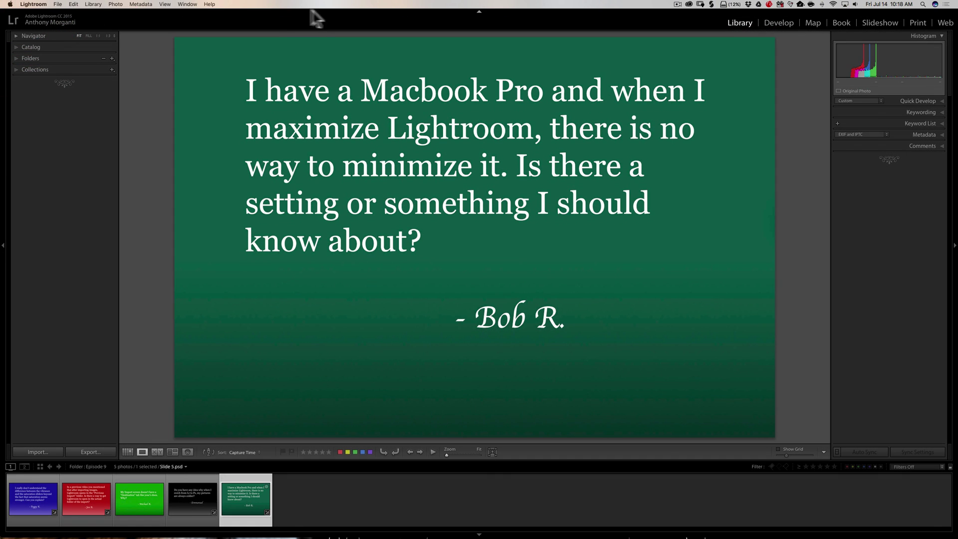
pyautogui.press('super+m')
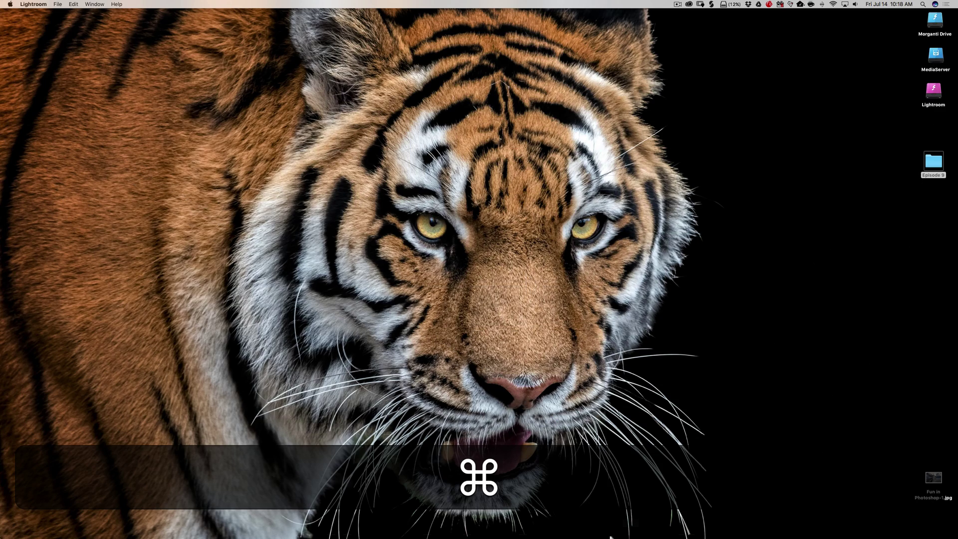
pyautogui.moveTo(679, 528)
pyautogui.click(647, 519)
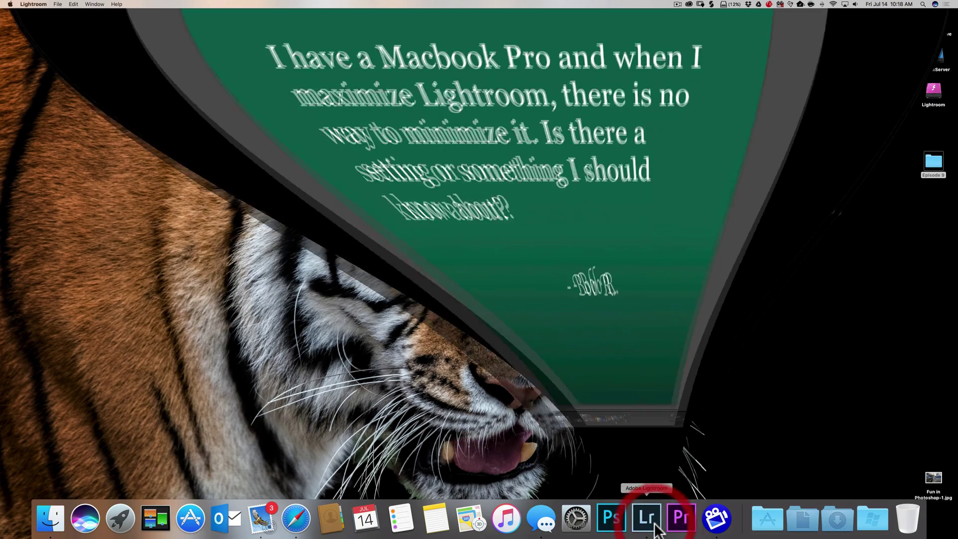
pyautogui.click(186, 4)
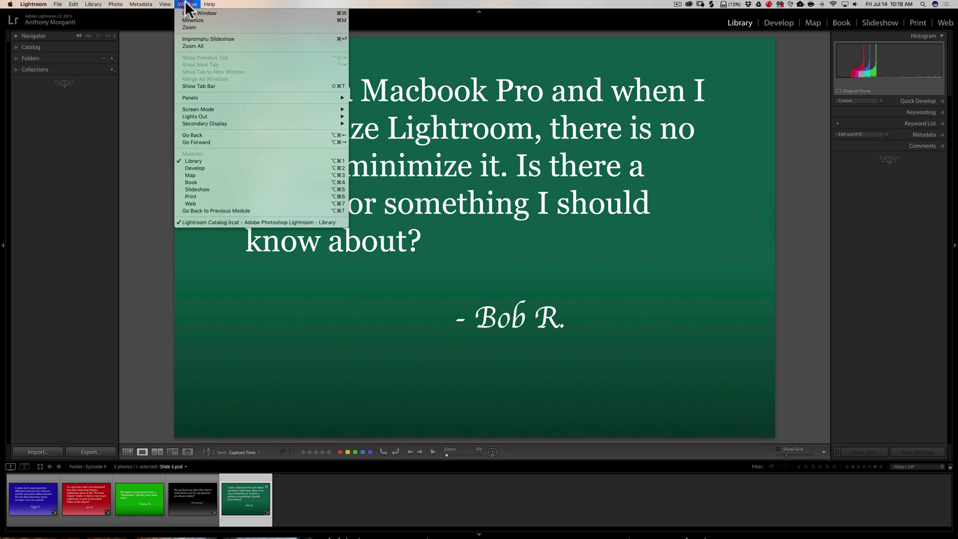
# - Set Screen Mode to Normal, then enlarge and restore the window with the green zoom button
pyautogui.moveTo(302, 109)
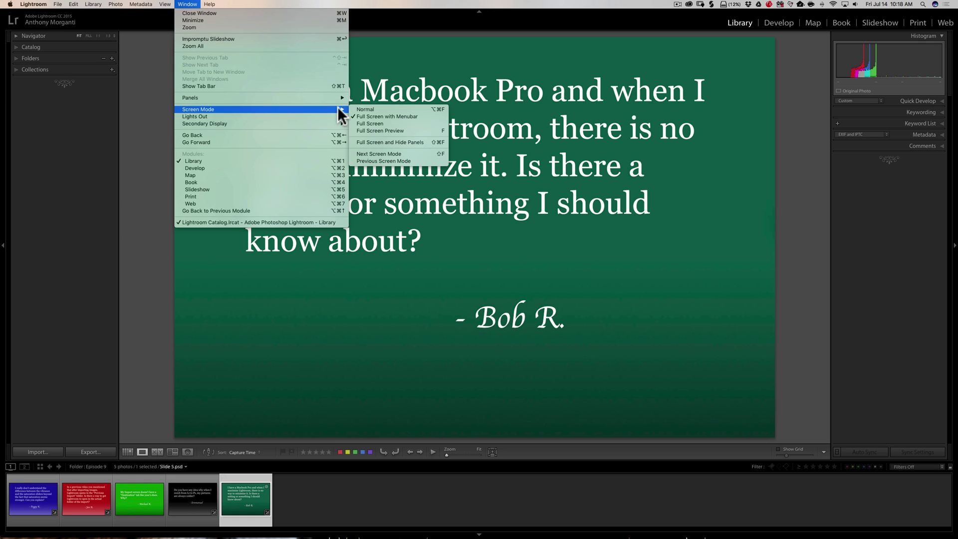
pyautogui.click(367, 109)
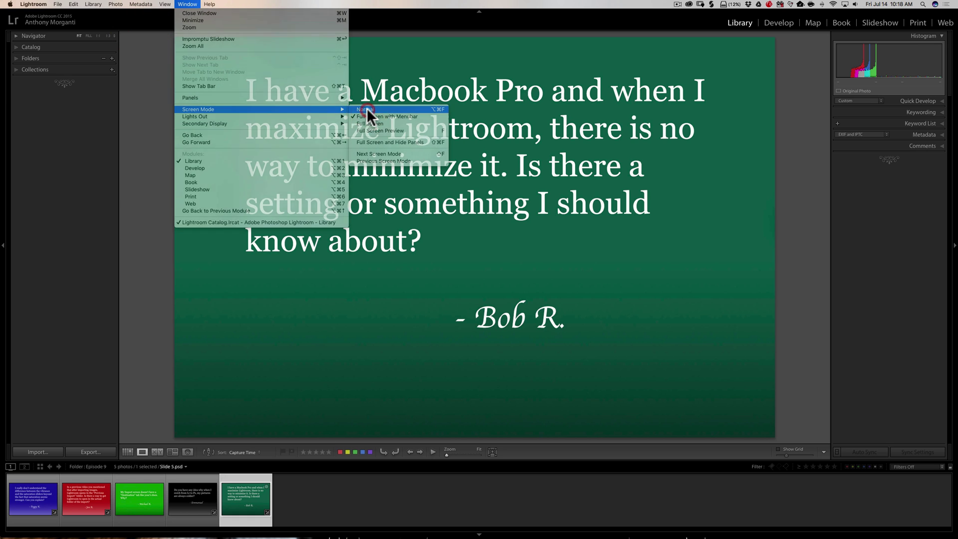
pyautogui.click(19, 13)
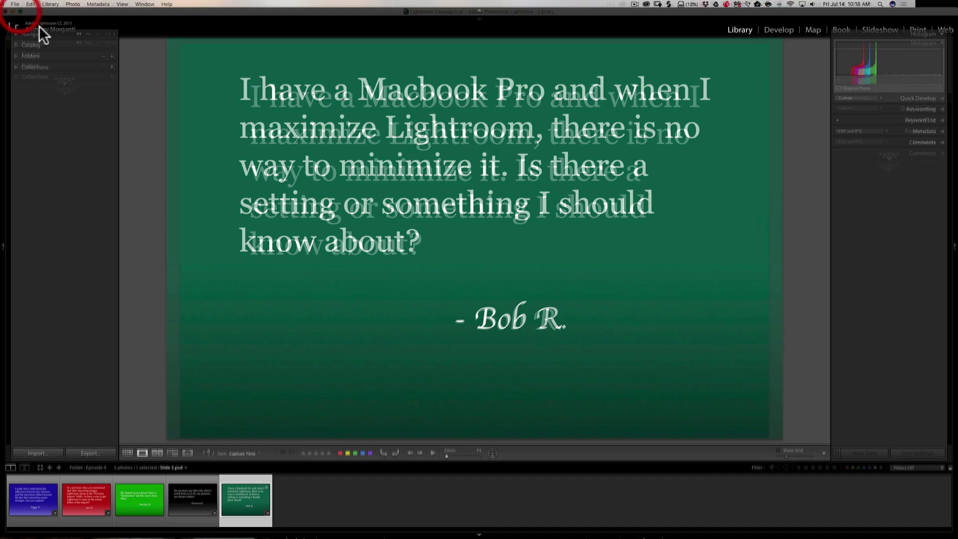
pyautogui.click(19, 12)
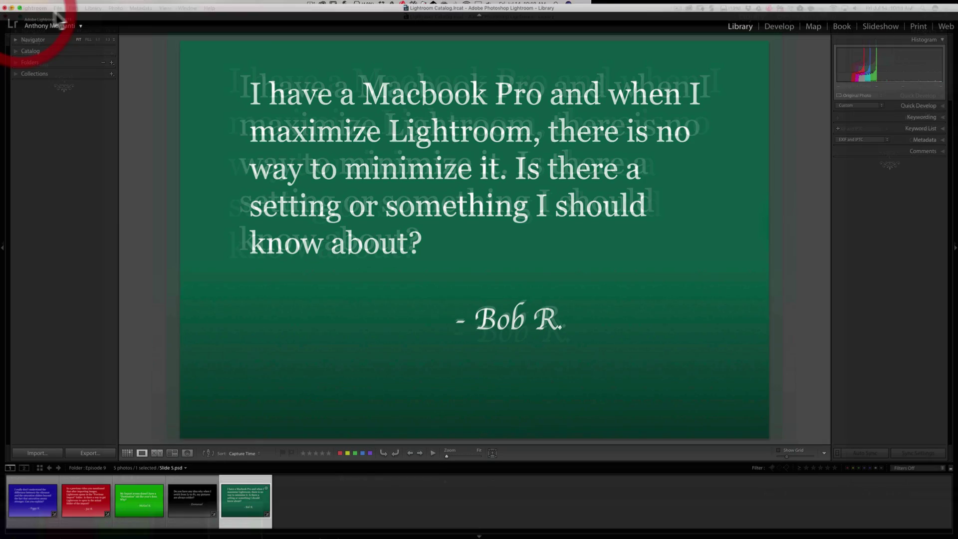